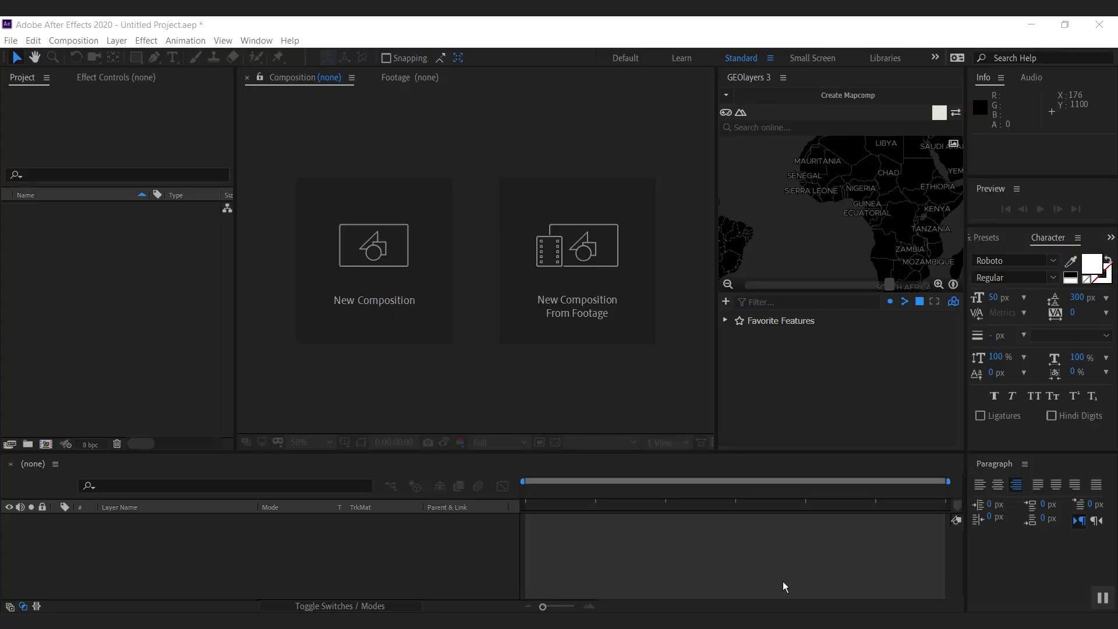
Import ai.mp4, build a composition named ai from it, and scrub the timeline.
{"action": "double_click", "coordinate": [113, 300]}
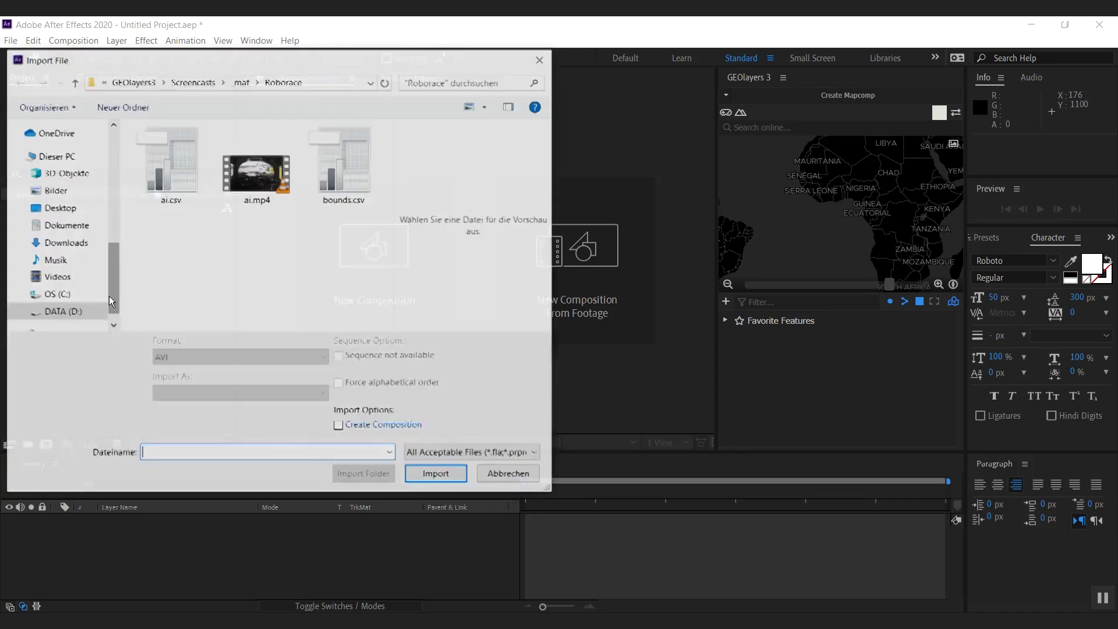
{"action": "left_click", "coordinate": [253, 176]}
{"action": "double_click", "coordinate": [253, 176]}
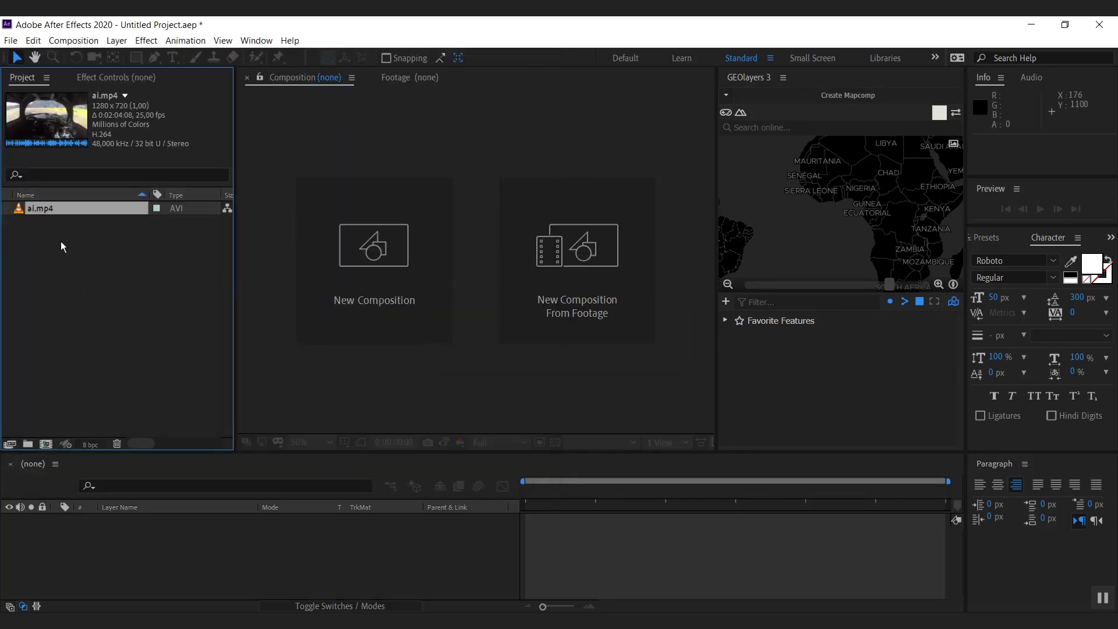
{"action": "left_click", "coordinate": [48, 444]}
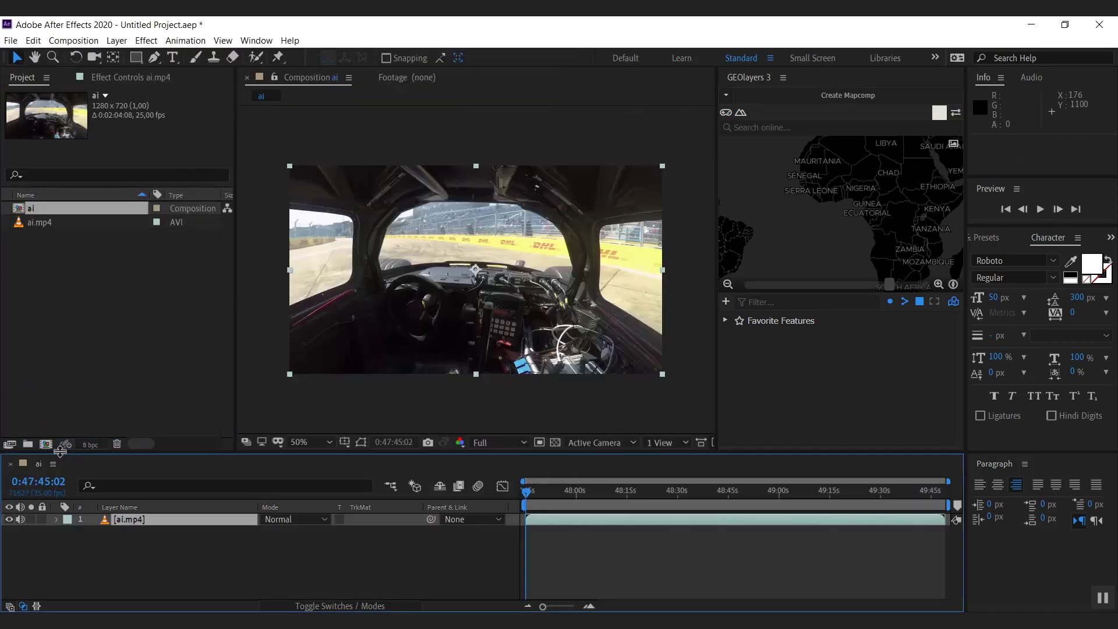
{"action": "mouse_move", "coordinate": [537, 494]}
{"action": "left_mouse_down"}
{"action": "mouse_move", "coordinate": [798, 490]}
{"action": "mouse_move", "coordinate": [526, 494]}
{"action": "left_mouse_up"}
Review the Latitude(deg), Longitude(deg) and coordTime columns in ai.csv, then return to After Effects.
{"action": "key", "text": "alt+Tab"}
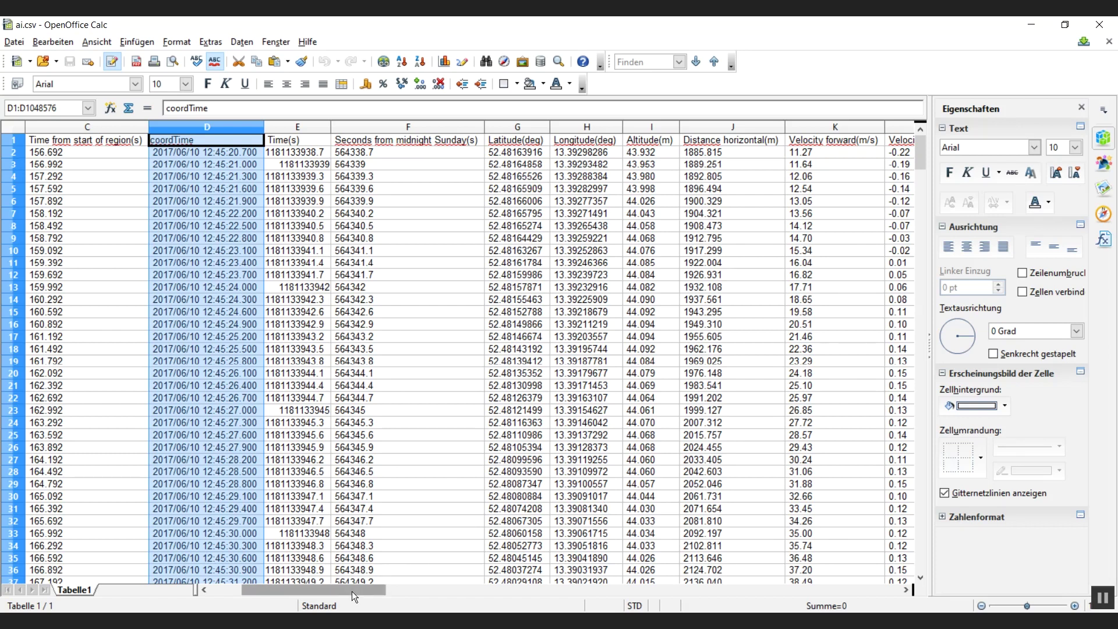
{"action": "mouse_move", "coordinate": [354, 591]}
{"action": "left_mouse_down"}
{"action": "mouse_move", "coordinate": [326, 589]}
{"action": "mouse_move", "coordinate": [354, 593]}
{"action": "left_mouse_up"}
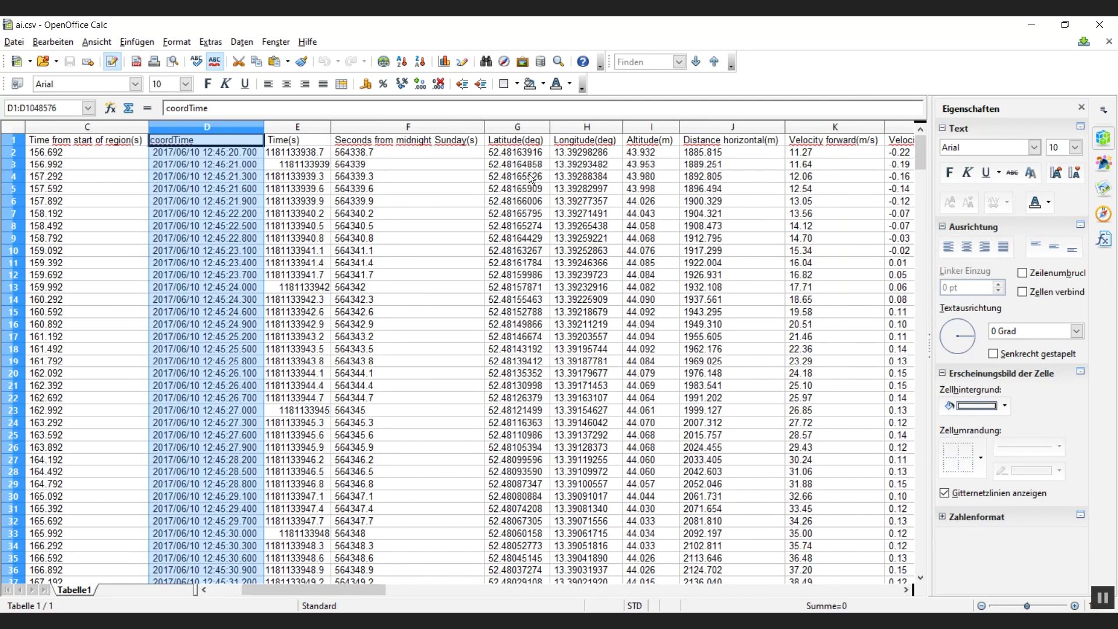
{"action": "left_click", "coordinate": [529, 127]}
{"action": "left_click", "coordinate": [591, 130]}
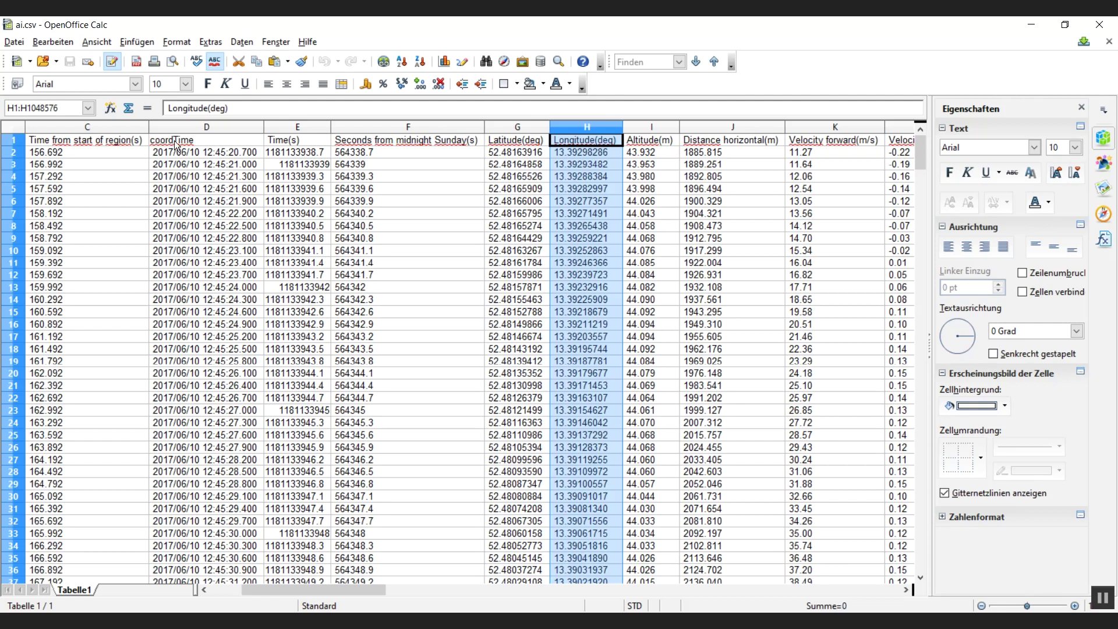
{"action": "left_click", "coordinate": [208, 128]}
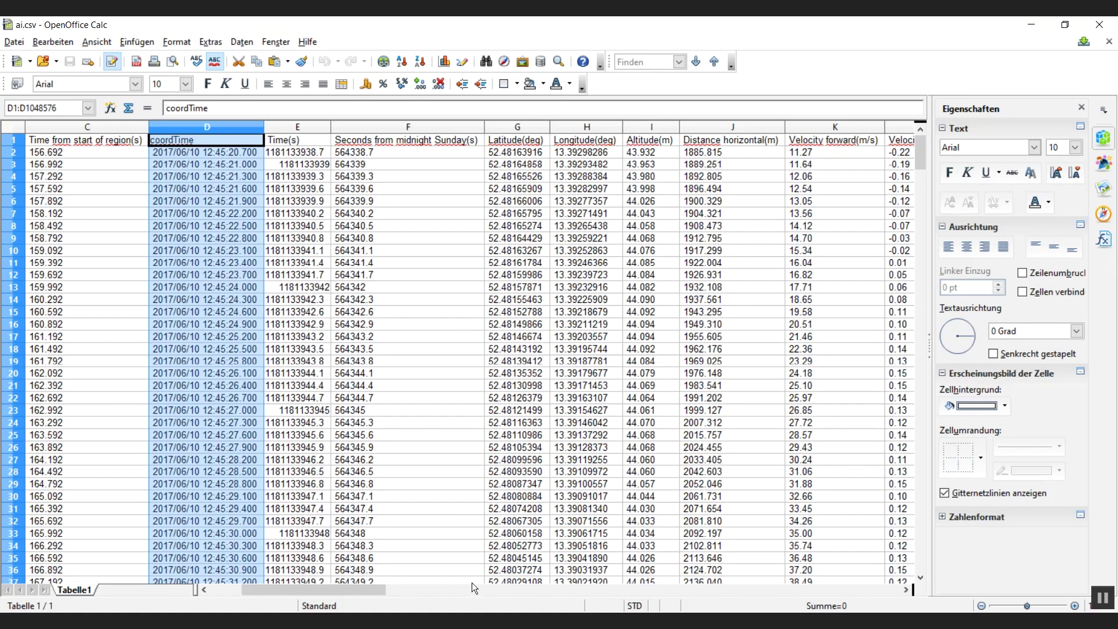
{"action": "key", "text": "alt+Tab"}
Import ai.csv into GEOlayers 3 and select its track Feature.
{"action": "left_click", "coordinate": [725, 302]}
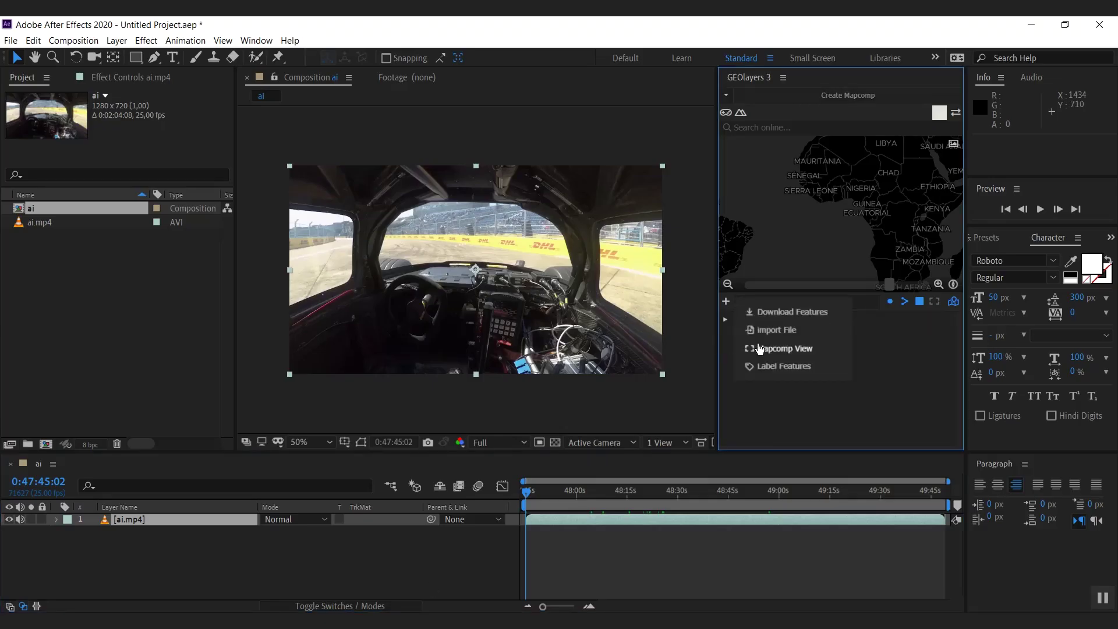
{"action": "left_click", "coordinate": [760, 346]}
{"action": "double_click", "coordinate": [175, 192]}
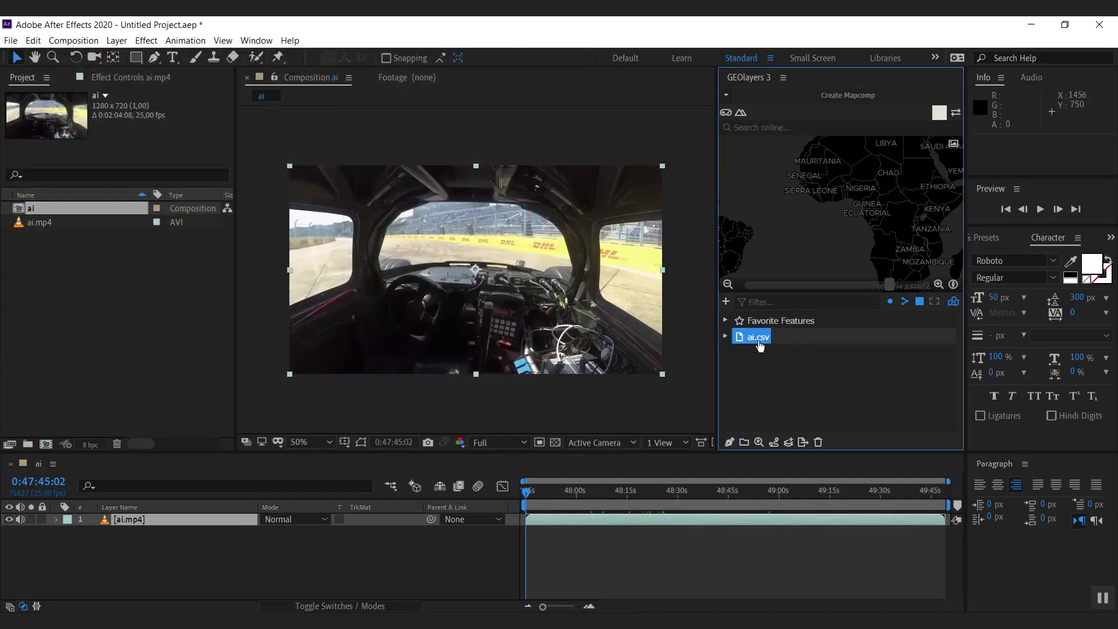
{"action": "left_click", "coordinate": [725, 337]}
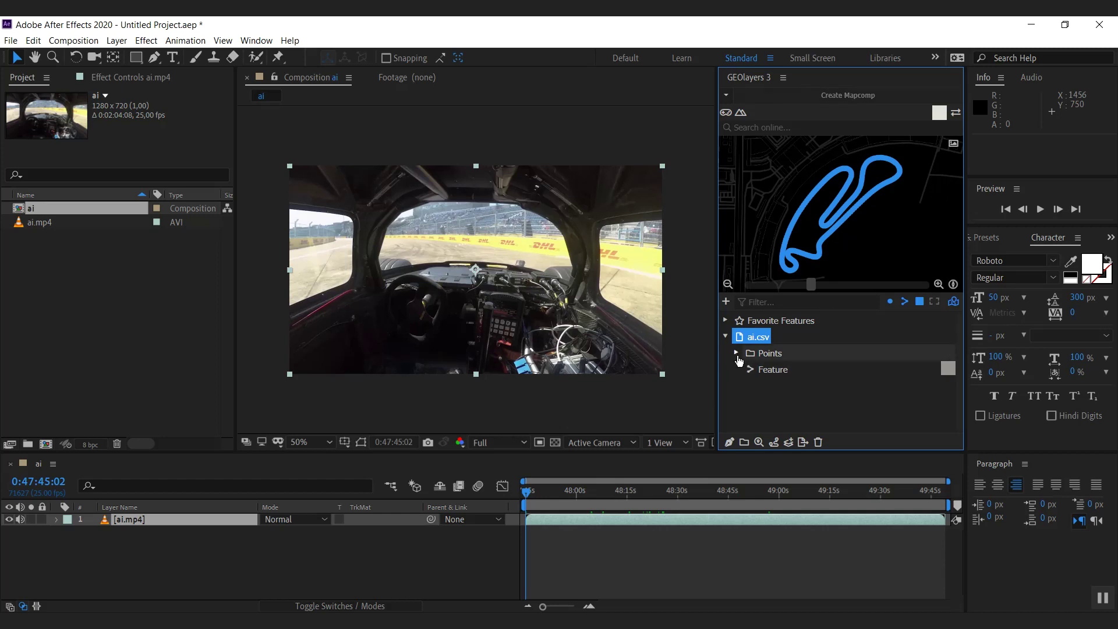
{"action": "left_click", "coordinate": [746, 369]}
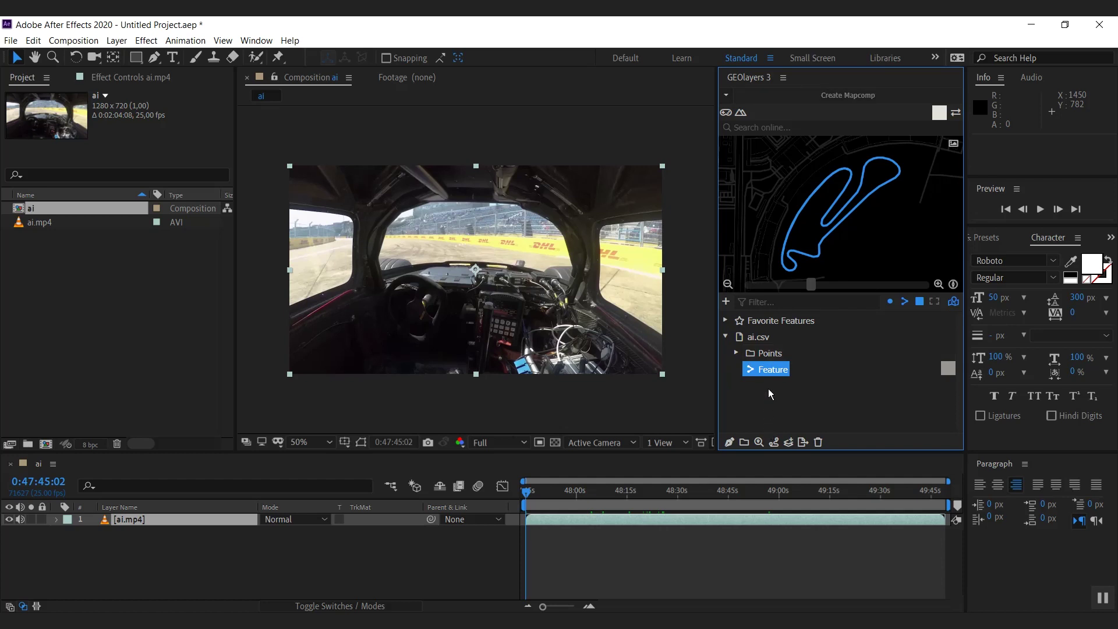
{"action": "left_click", "coordinate": [759, 443]}
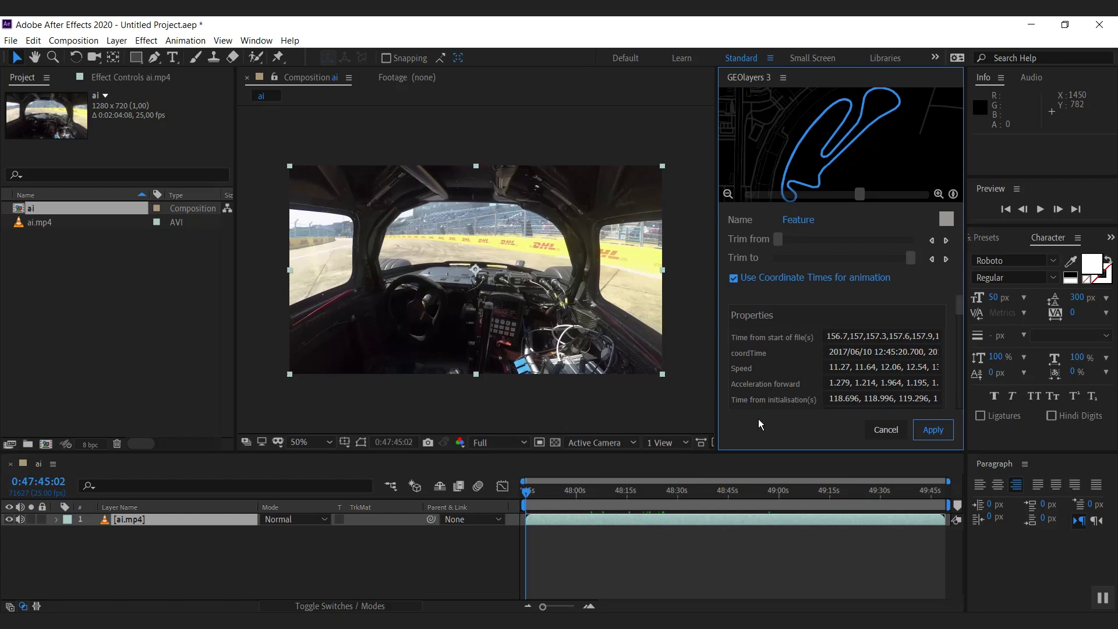
{"action": "key", "text": "Return"}
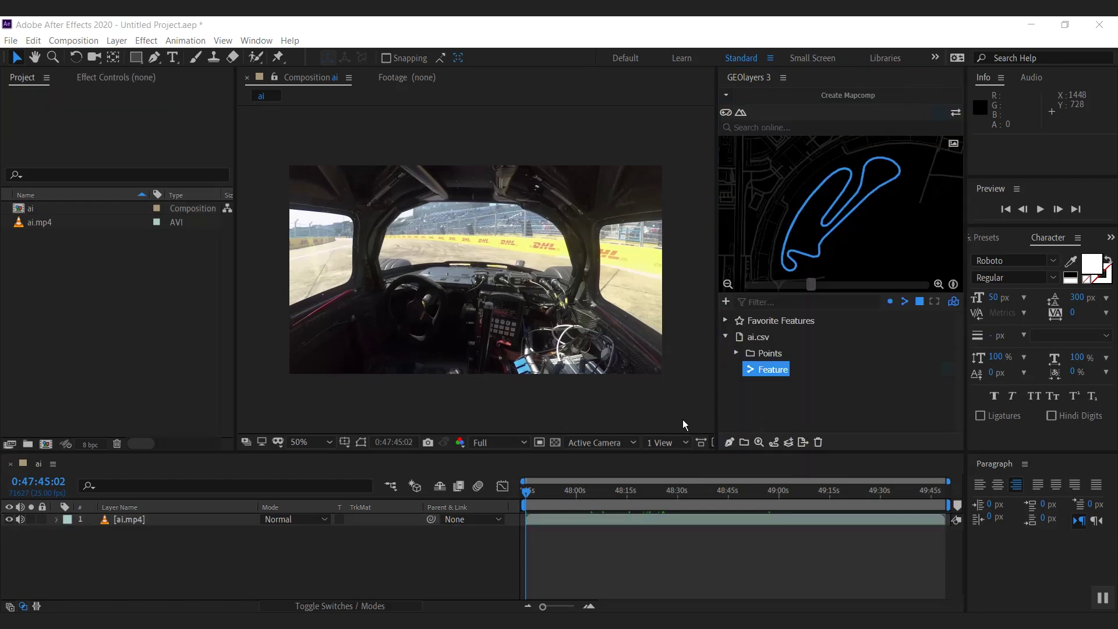
Start a new mapcomp named Roborace sized 640 × 320 px.
{"action": "left_click", "coordinate": [139, 540]}
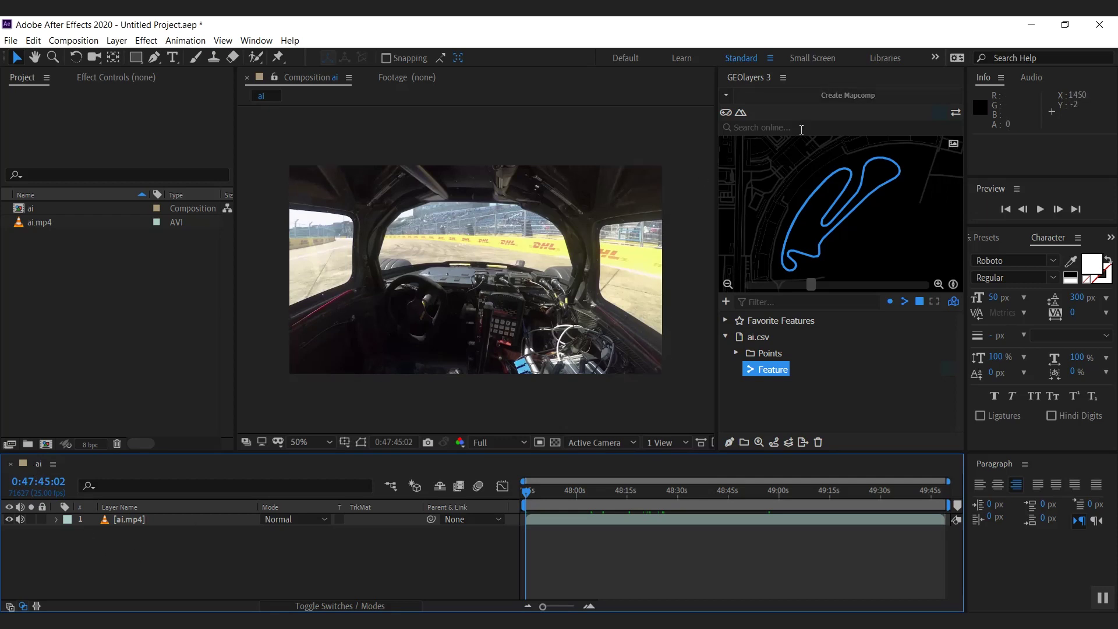
{"action": "left_click", "coordinate": [854, 98]}
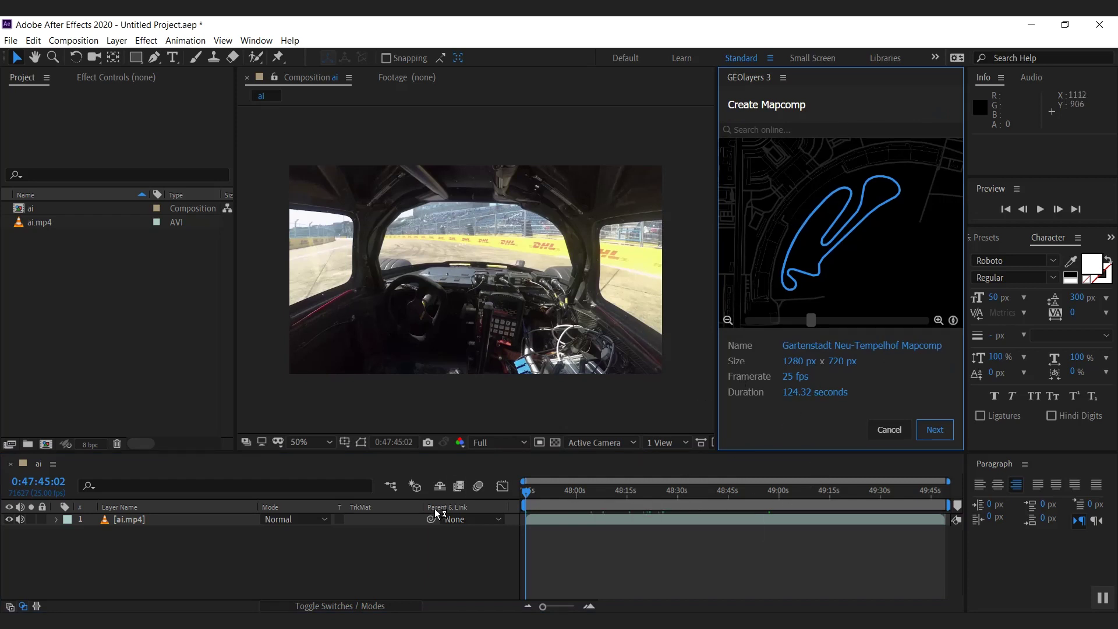
{"action": "left_click", "coordinate": [812, 347]}
{"action": "type", "text": "Rc"}
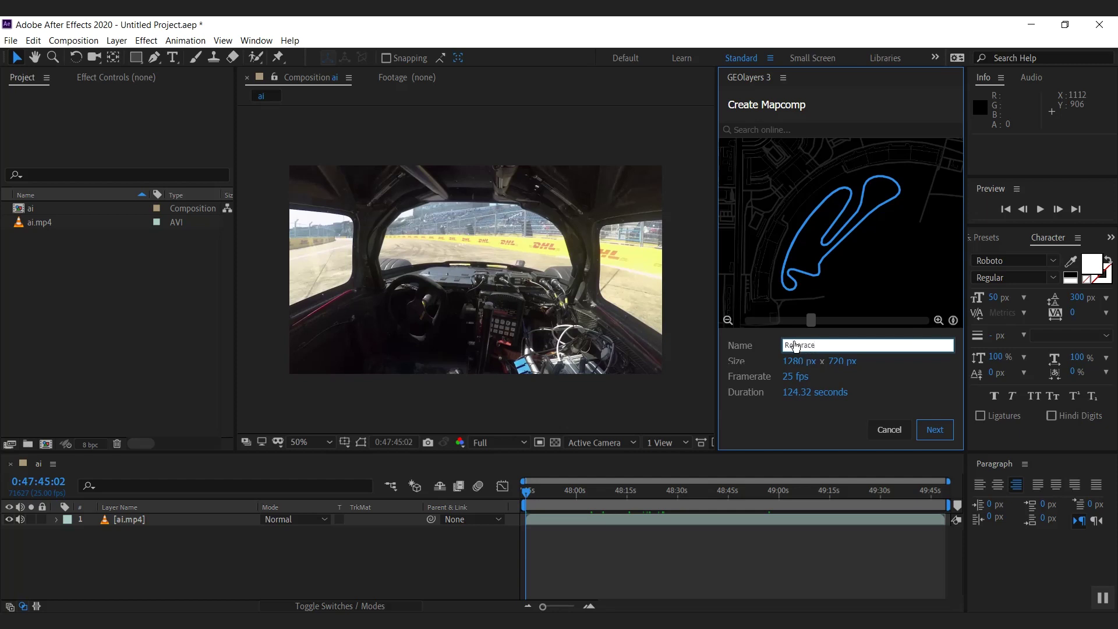
{"action": "left_click", "coordinate": [801, 361]}
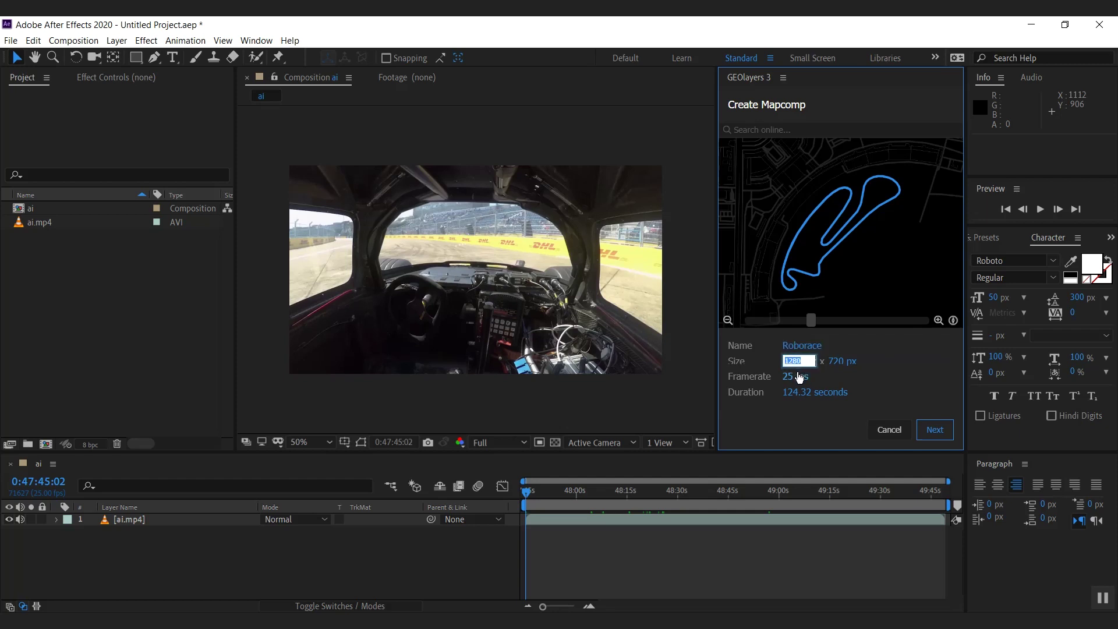
{"action": "type", "text": "640"}
{"action": "left_click", "coordinate": [839, 366]}
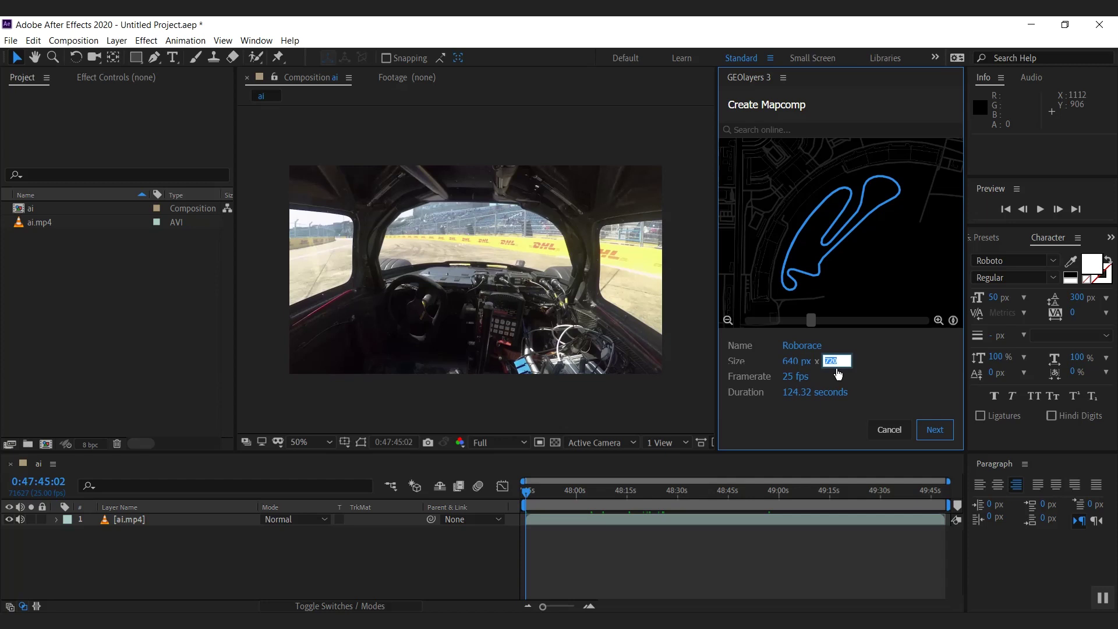
{"action": "type", "text": "320"}
{"action": "left_click", "coordinate": [888, 377]}
Pick a satellite imagery map style and create the Roborace mapcomp.
{"action": "left_click", "coordinate": [934, 431]}
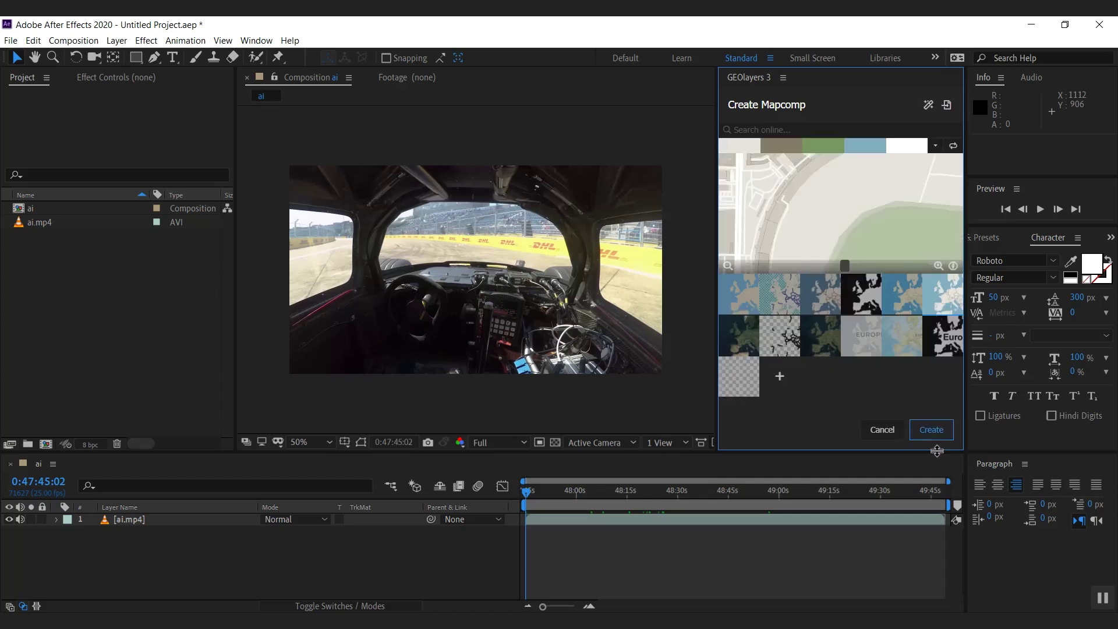
{"action": "left_click", "coordinate": [829, 348]}
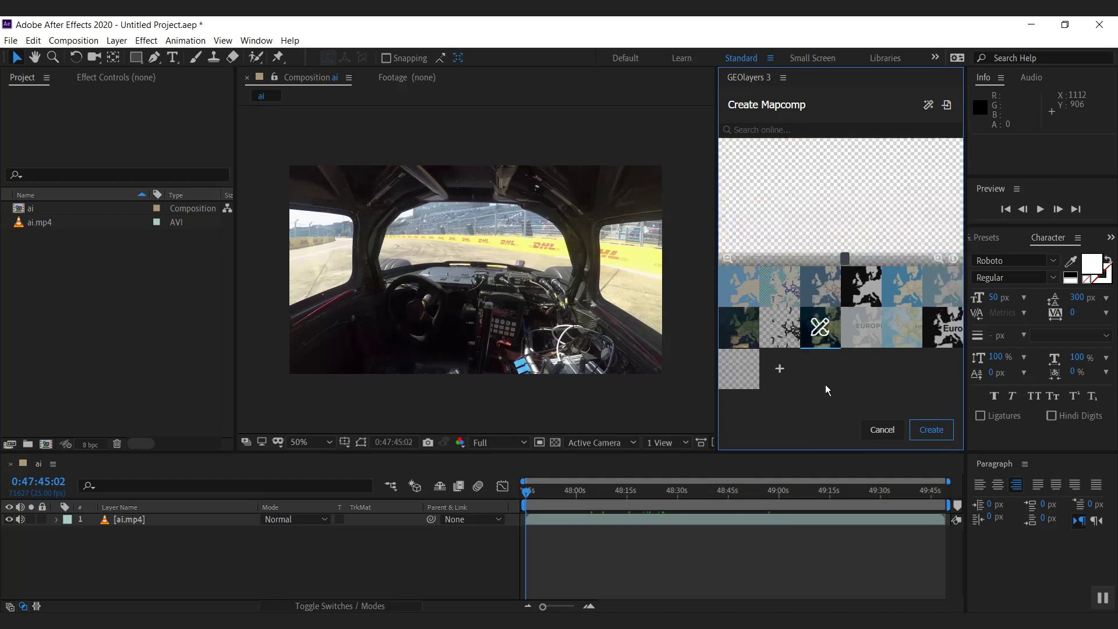
{"action": "left_click", "coordinate": [932, 432]}
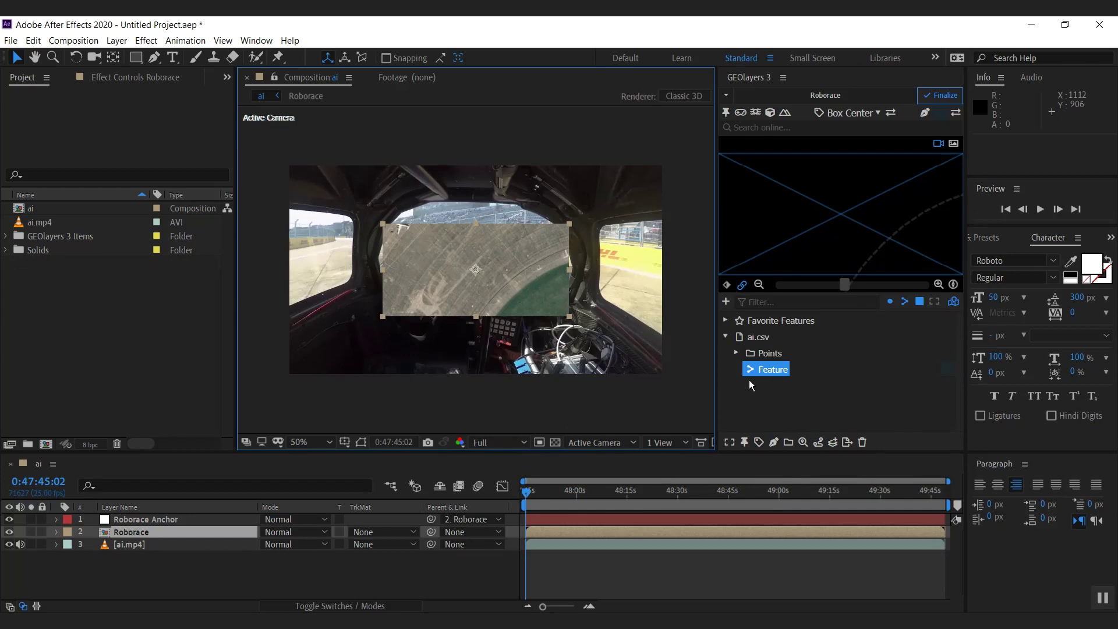
Frame the Roborace map around the ai.csv track Feature.
{"action": "left_click", "coordinate": [771, 373]}
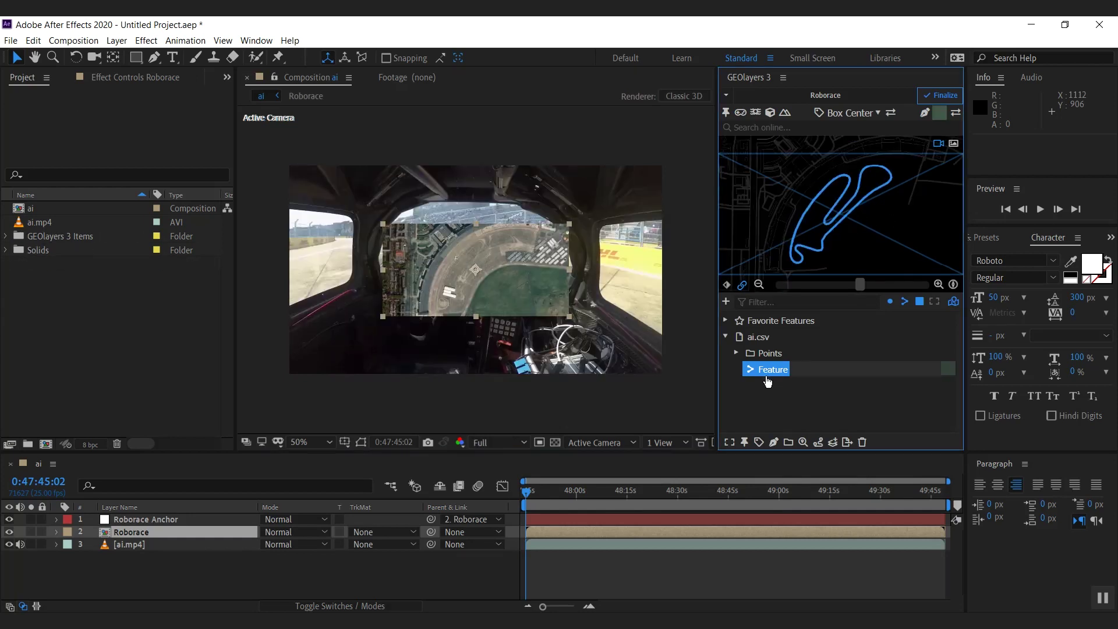
{"action": "left_click_drag", "start_coordinate": [878, 255], "coordinate": [827, 263]}
{"action": "left_click", "coordinate": [776, 370]}
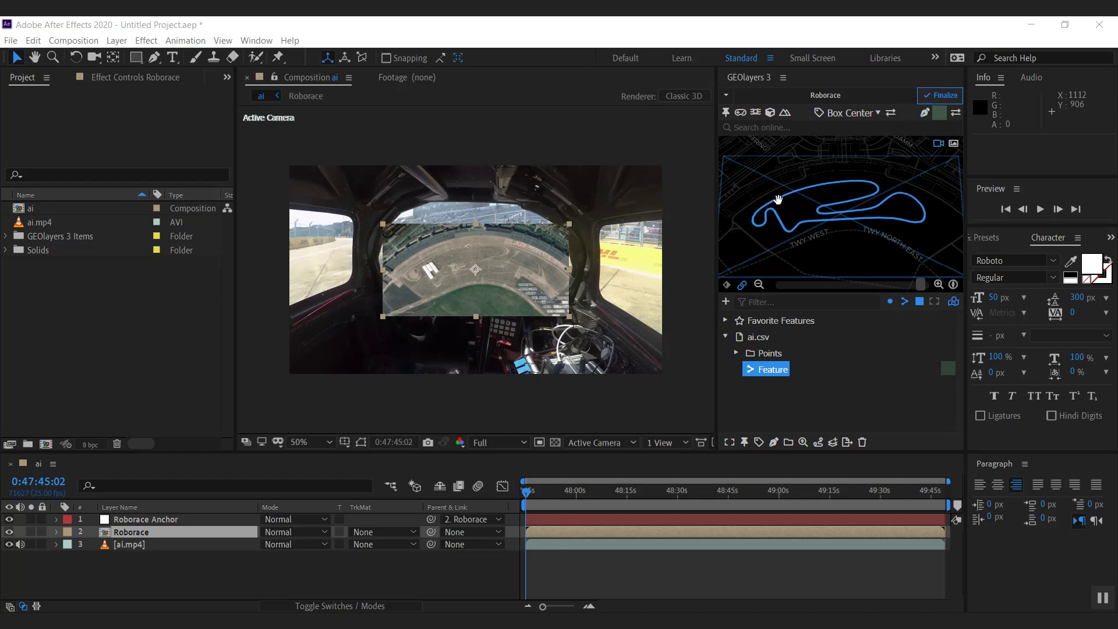
{"action": "left_click", "coordinate": [944, 120]}
Create a white Track style with a 3 px small-dash stroke.
{"action": "left_click", "coordinate": [945, 121]}
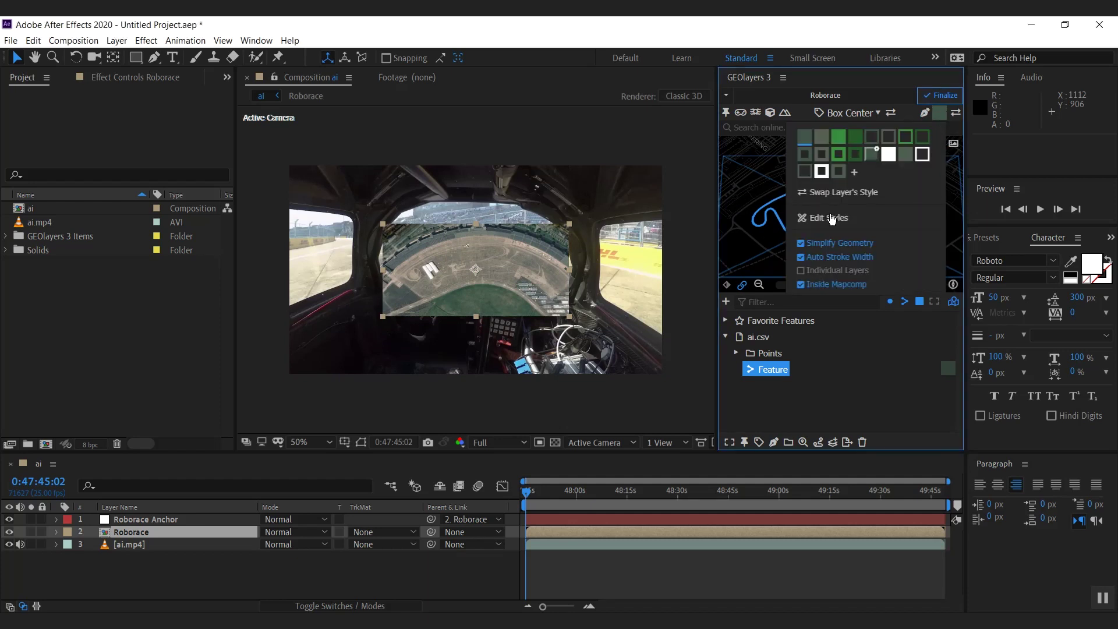
{"action": "left_click", "coordinate": [832, 215]}
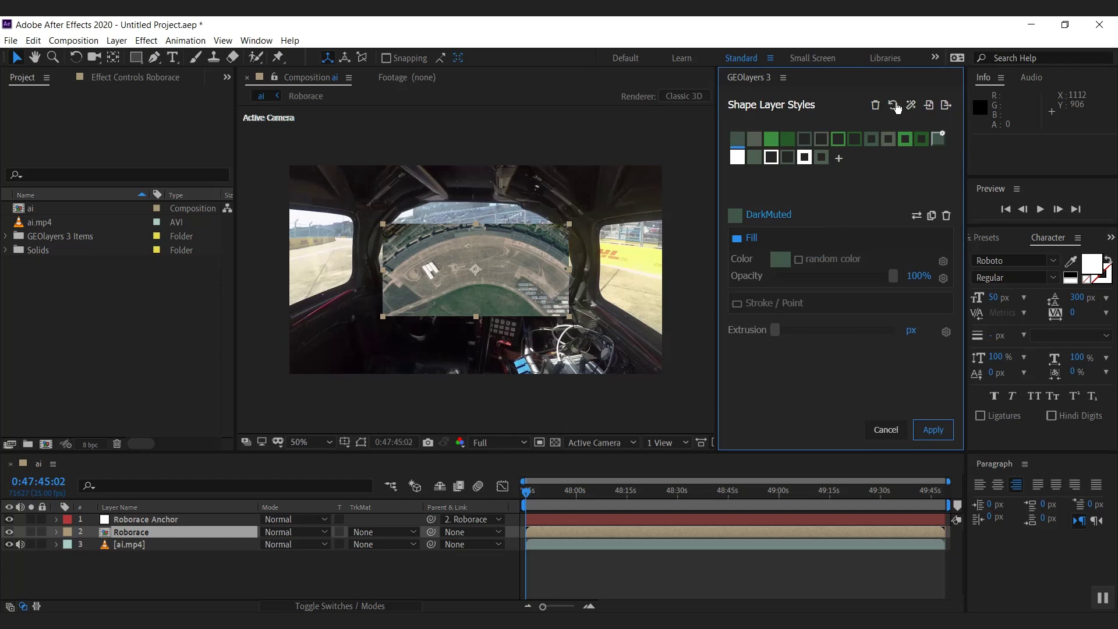
{"action": "left_click", "coordinate": [876, 106]}
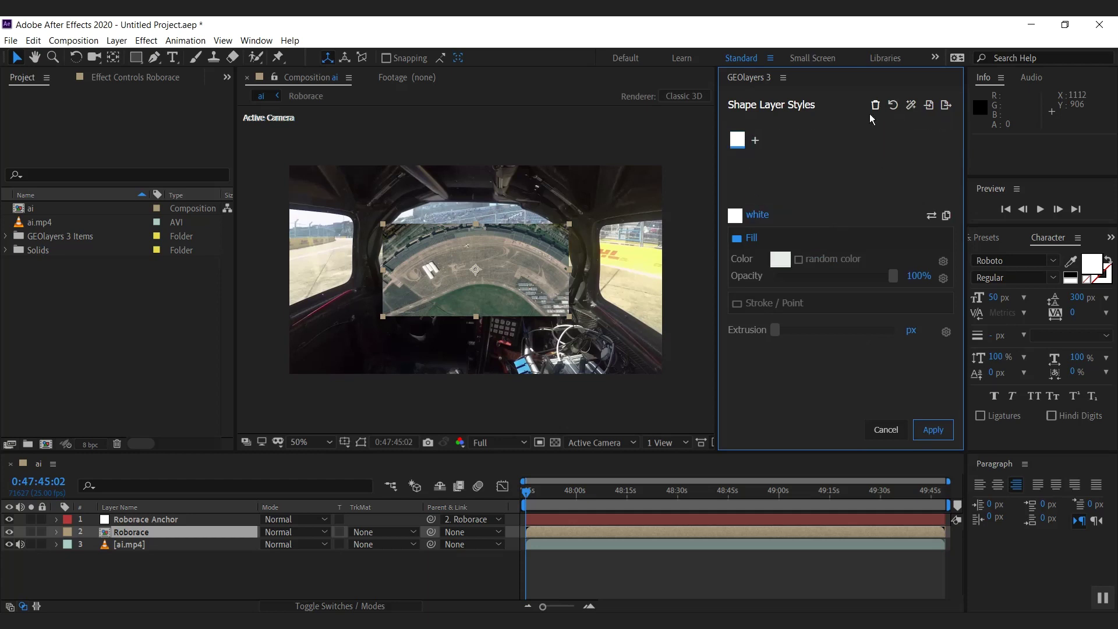
{"action": "left_click", "coordinate": [747, 238]}
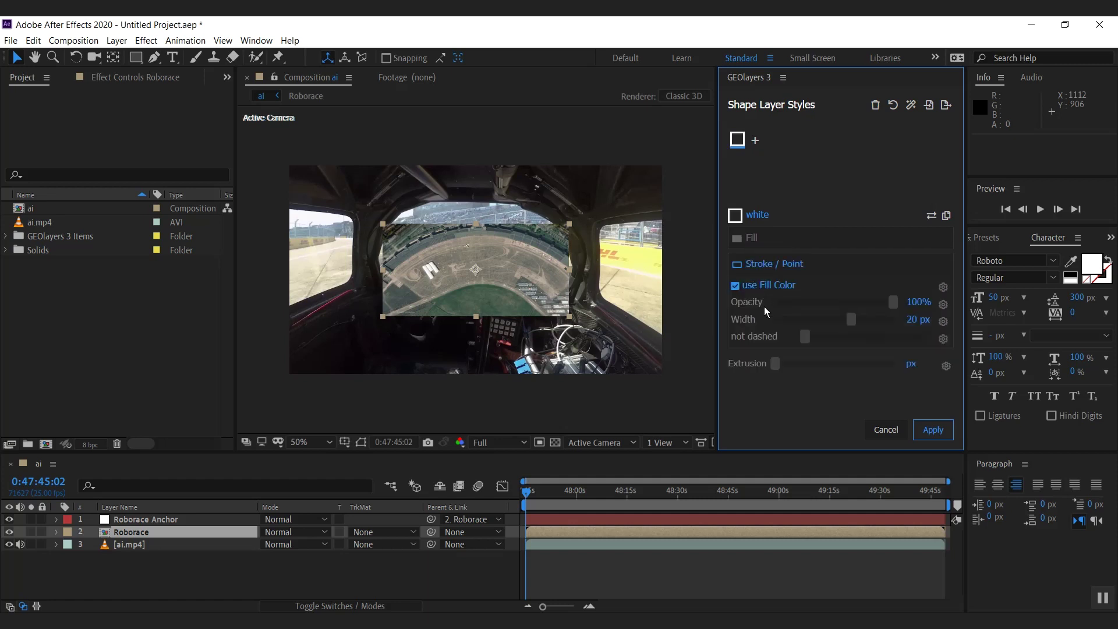
{"action": "left_click", "coordinate": [918, 319]}
{"action": "left_click_drag", "start_coordinate": [807, 341], "coordinate": [900, 338]}
{"action": "left_click", "coordinate": [775, 214]}
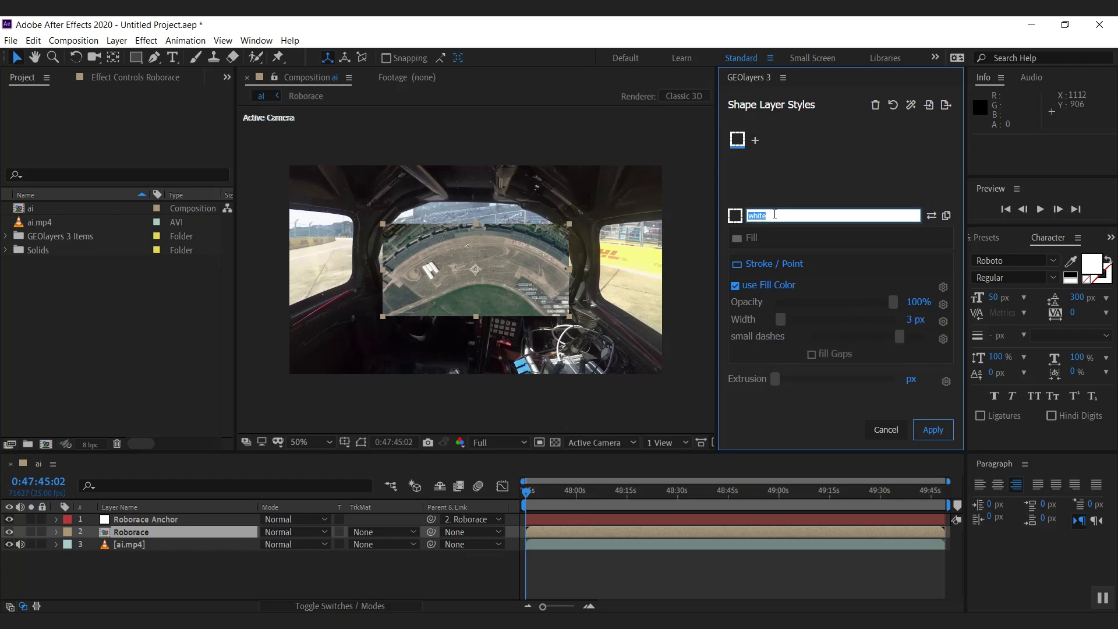
{"action": "type", "text": "Track"}
Duplicate it as a Car style with a solid green 7 px stroke, and save.
{"action": "left_click", "coordinate": [947, 217]}
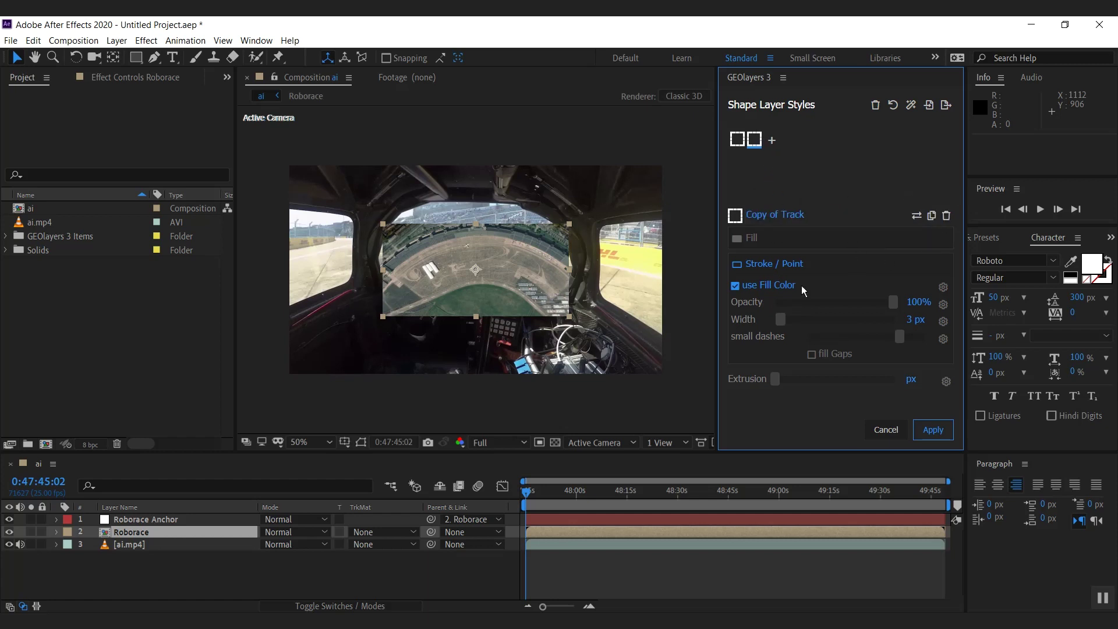
{"action": "left_click_drag", "start_coordinate": [900, 344], "coordinate": [779, 344]}
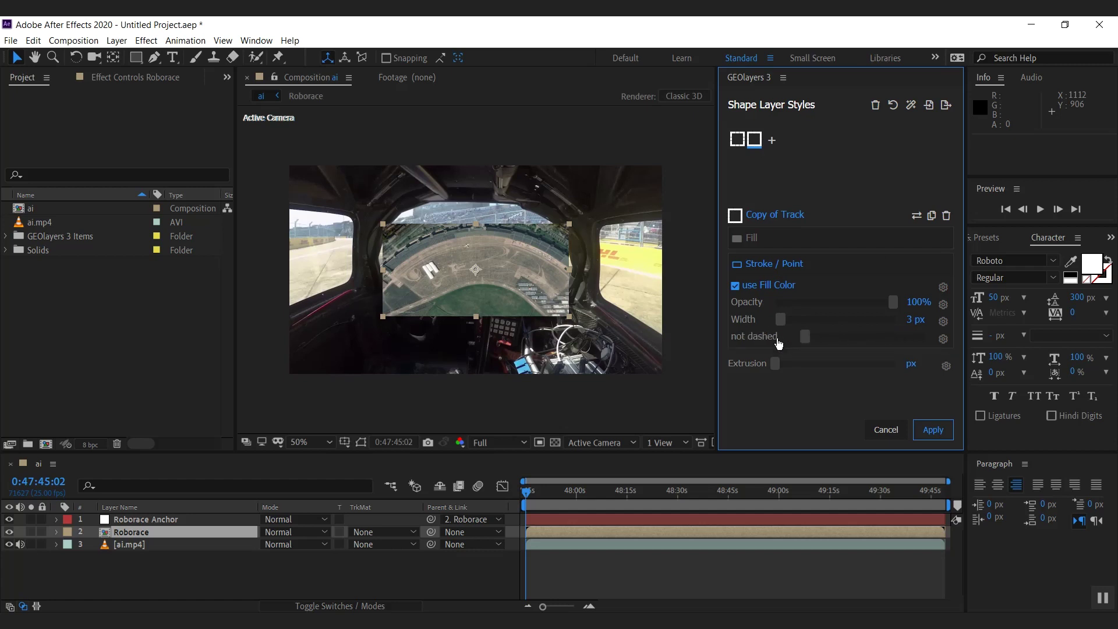
{"action": "left_click", "coordinate": [918, 321]}
{"action": "type", "text": "7"}
{"action": "key", "text": "Return"}
{"action": "left_click", "coordinate": [770, 285]}
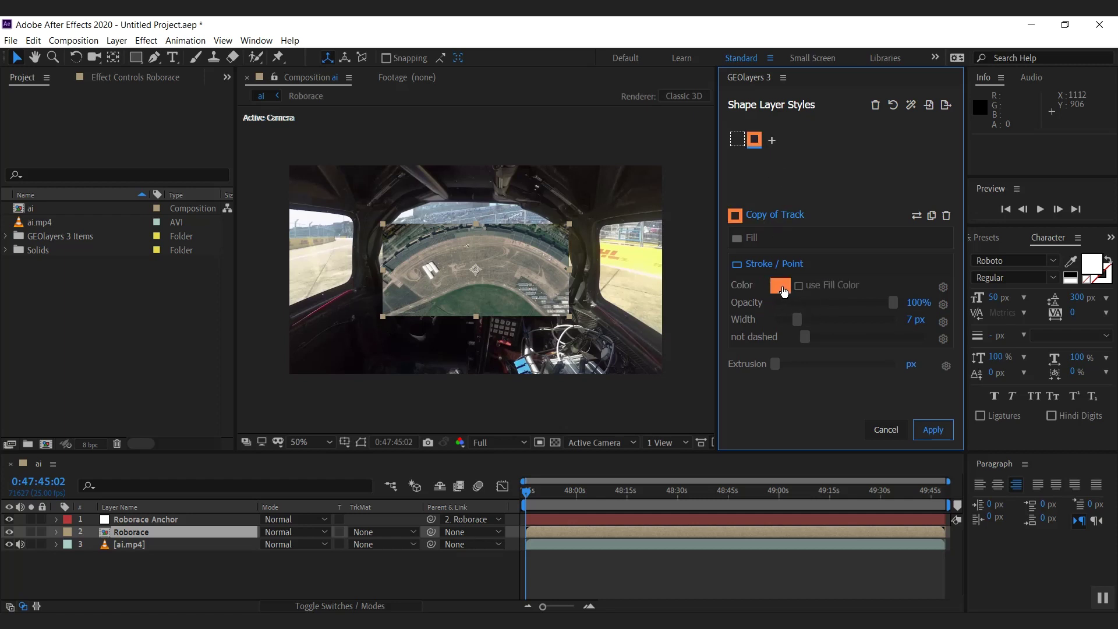
{"action": "left_click", "coordinate": [780, 285]}
{"action": "mouse_move", "coordinate": [850, 232]}
{"action": "left_mouse_down"}
{"action": "mouse_move", "coordinate": [830, 196]}
{"action": "mouse_move", "coordinate": [812, 204]}
{"action": "mouse_move", "coordinate": [808, 193]}
{"action": "left_mouse_up"}
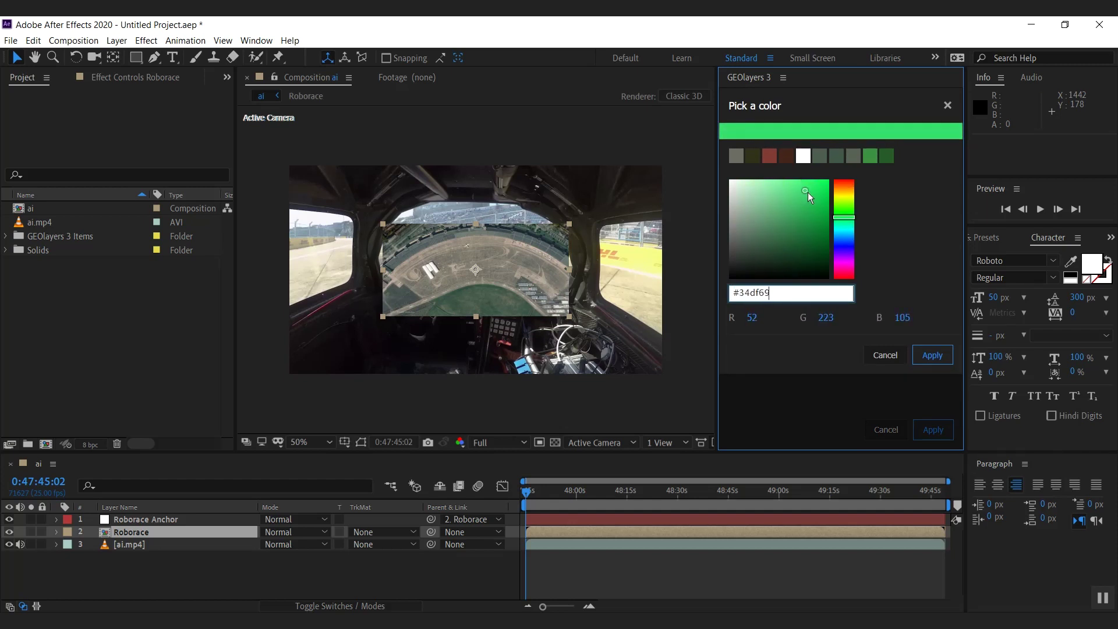
{"action": "left_click", "coordinate": [930, 357]}
{"action": "left_click", "coordinate": [772, 217]}
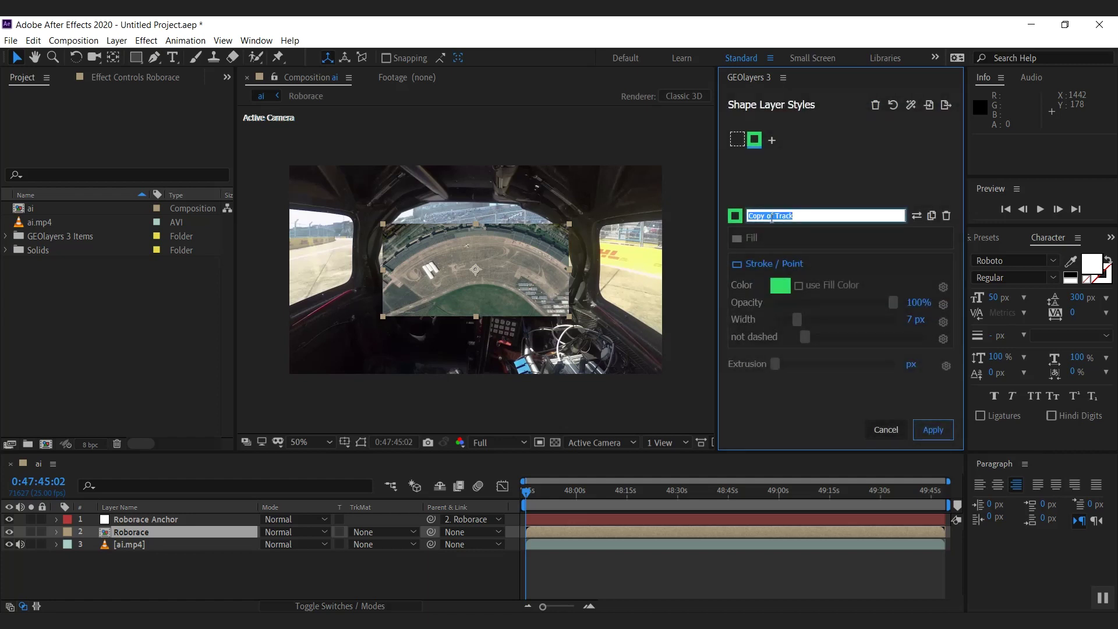
{"action": "type", "text": "Car"}
{"action": "left_click", "coordinate": [943, 432]}
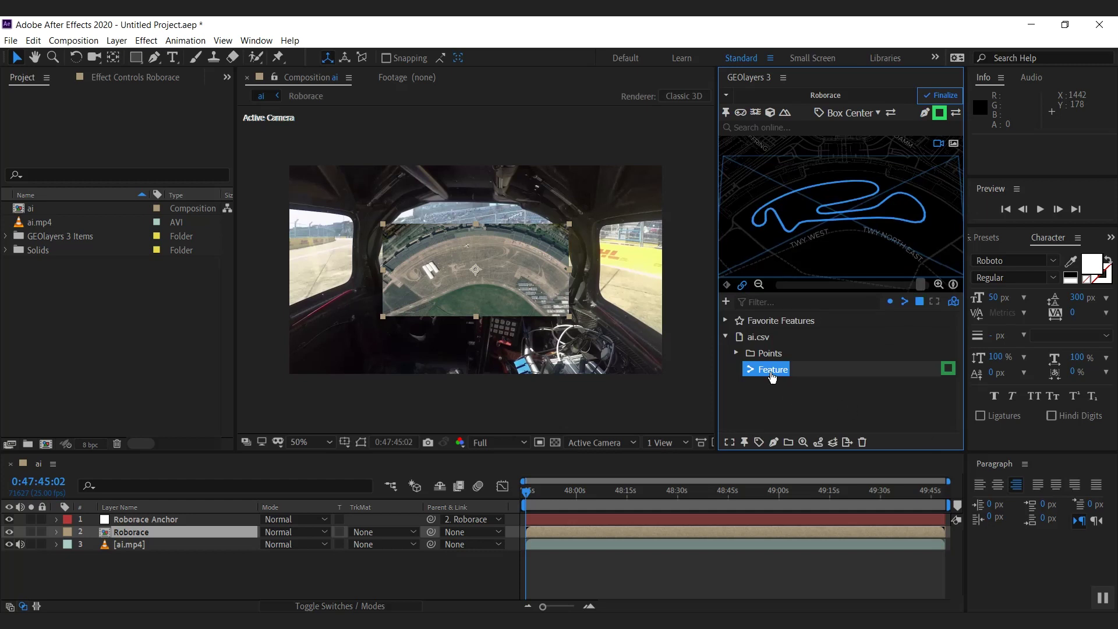
Uncheck Inside Mapcomp and Auto Stroke Width in the feature style options.
{"action": "left_click", "coordinate": [940, 113]}
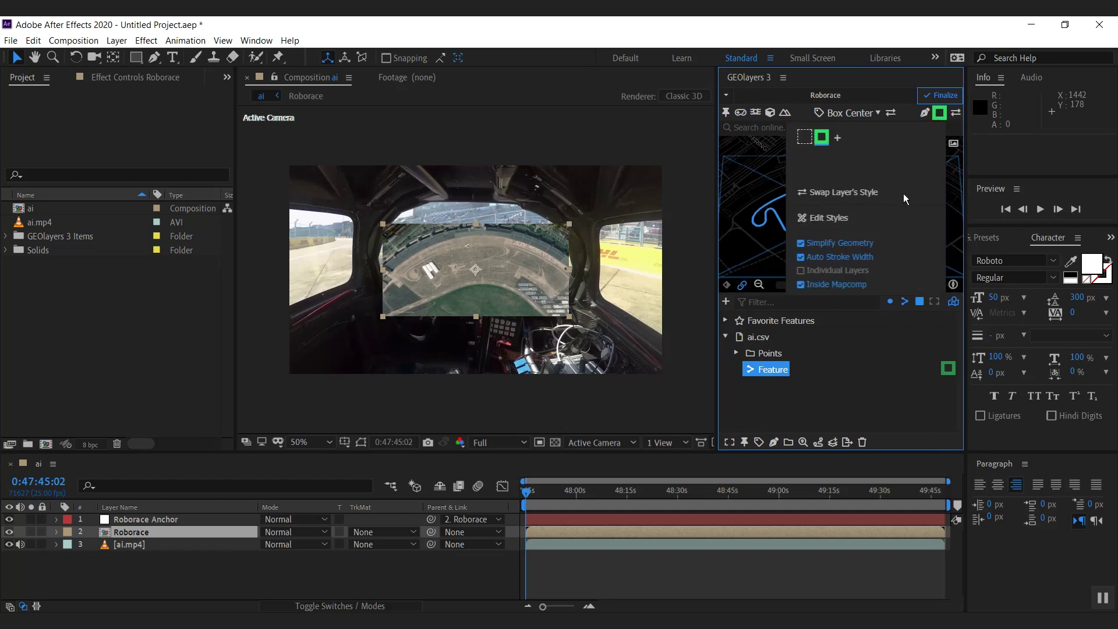
{"action": "left_click", "coordinate": [820, 286]}
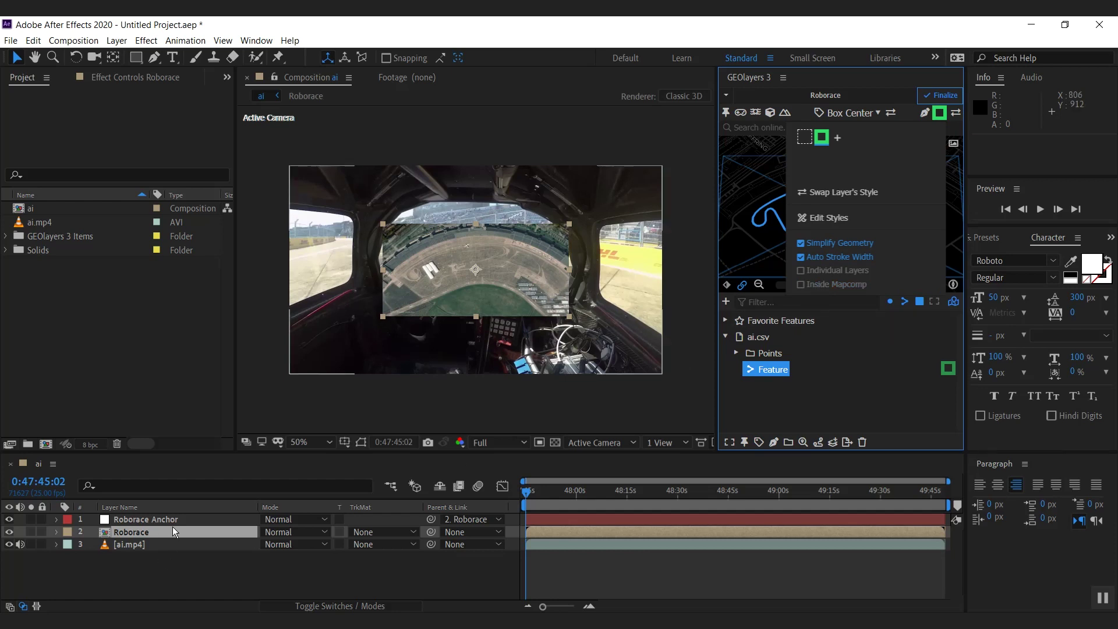
{"action": "left_click", "coordinate": [838, 262]}
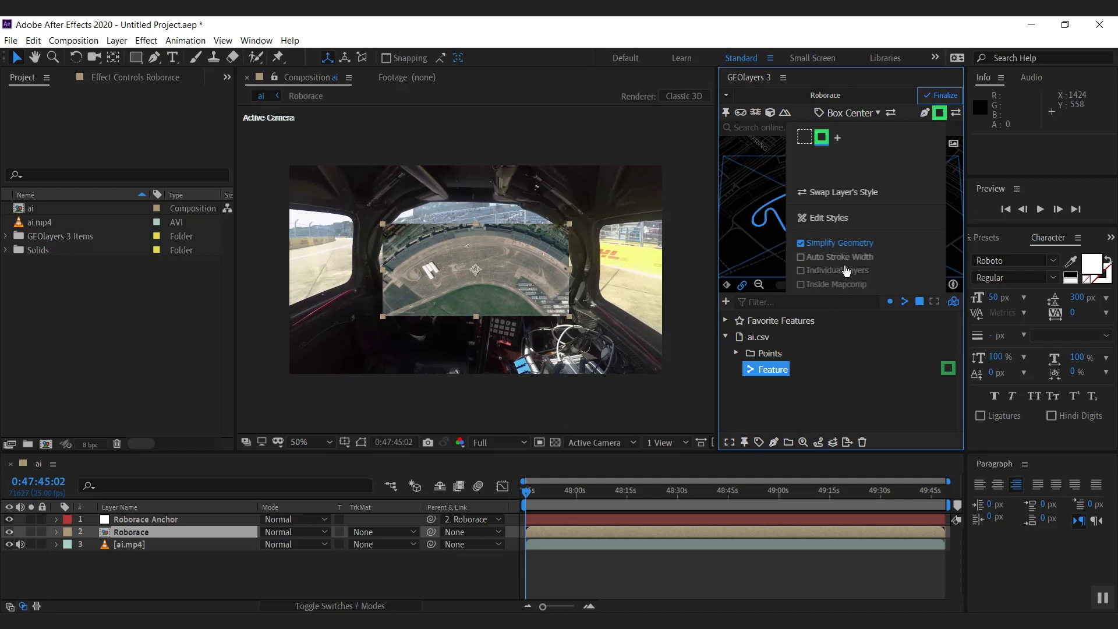
Draw the track Feature into the composition using the Track style.
{"action": "left_click", "coordinate": [804, 137]}
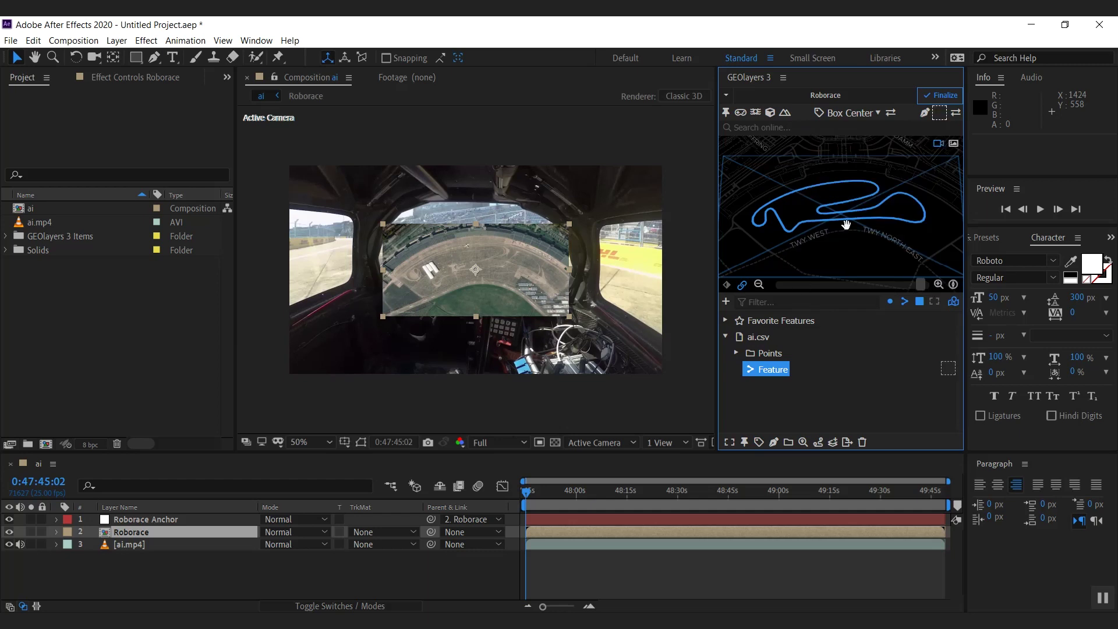
{"action": "left_click", "coordinate": [774, 443]}
{"action": "left_click", "coordinate": [826, 407]}
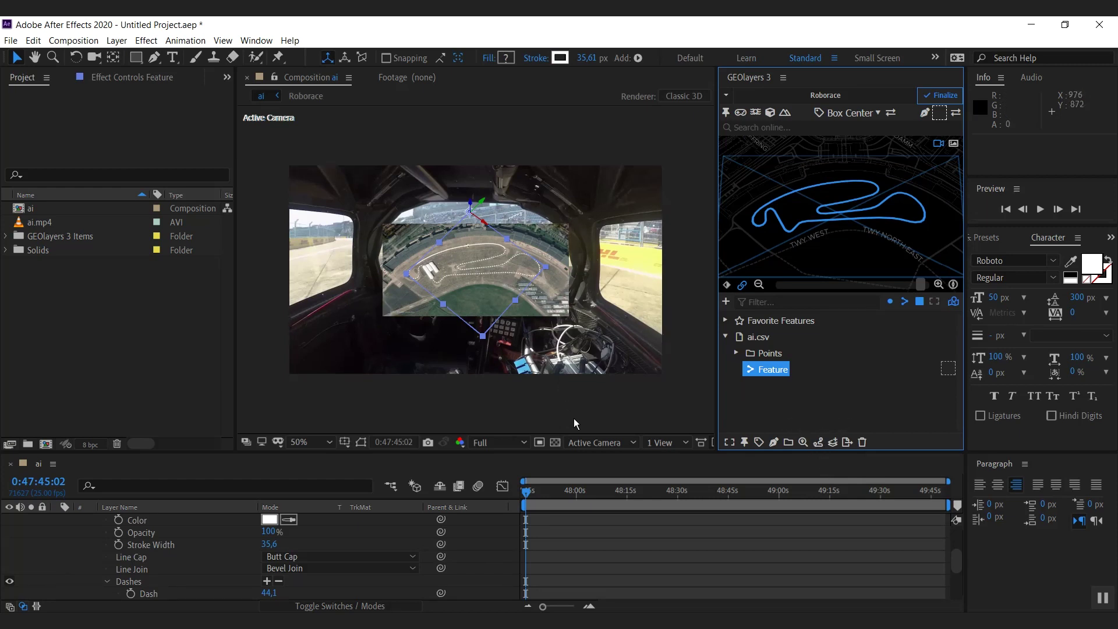
{"action": "scroll", "coordinate": [506, 243], "scroll_direction": "up", "scroll_amount": 4}
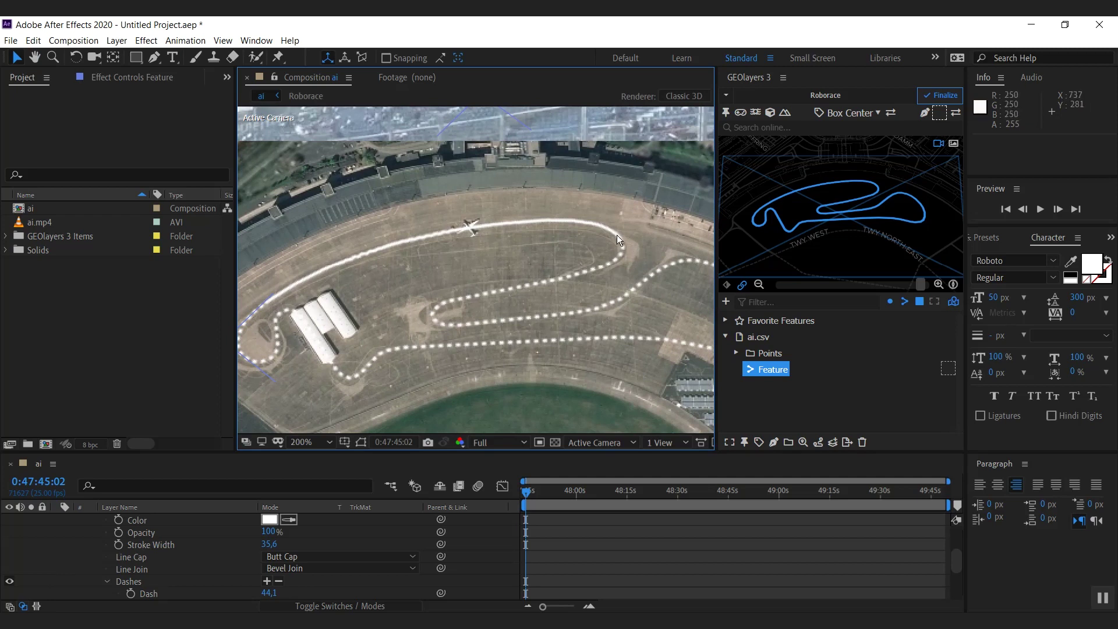
{"action": "left_click", "coordinate": [769, 375]}
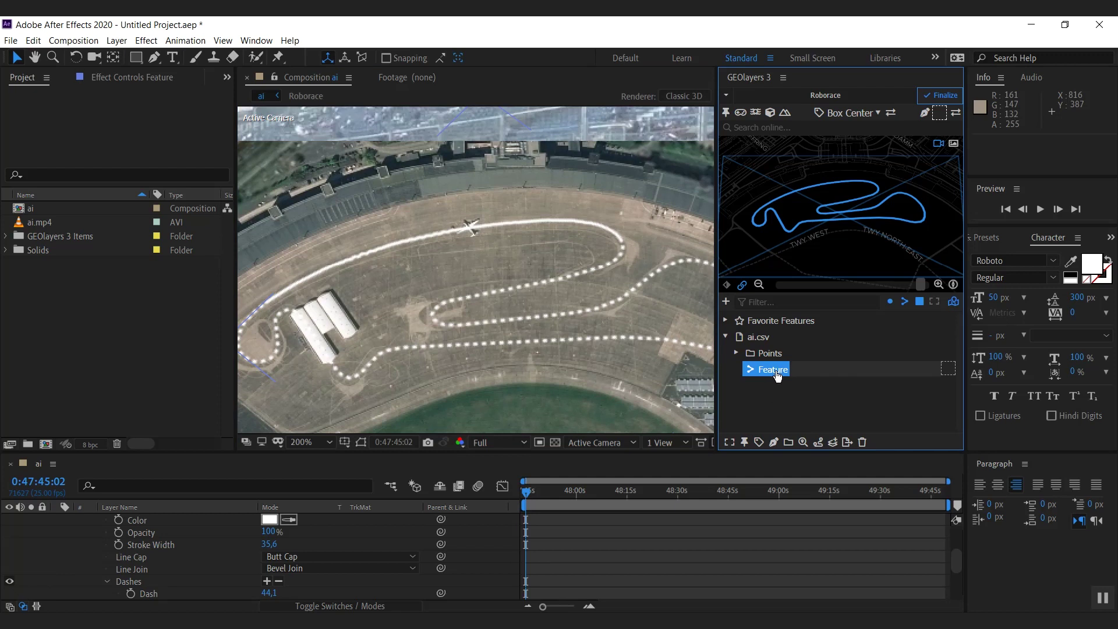
Duplicate the track Feature and lower its Trim to value.
{"action": "left_click_drag", "start_coordinate": [775, 377], "coordinate": [757, 392]}
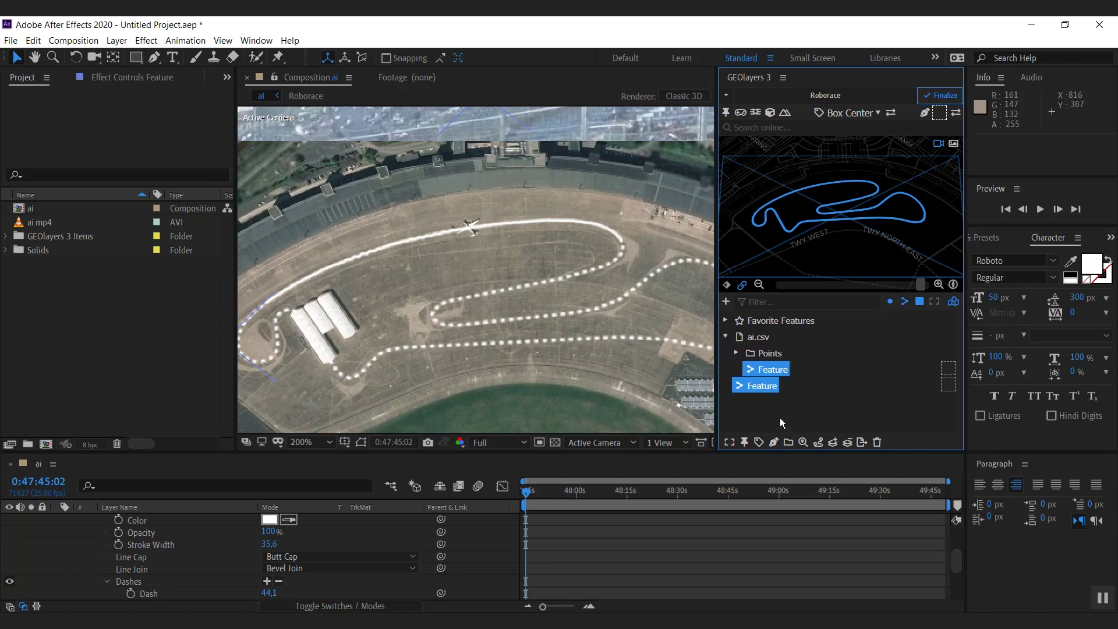
{"action": "left_click", "coordinate": [754, 389]}
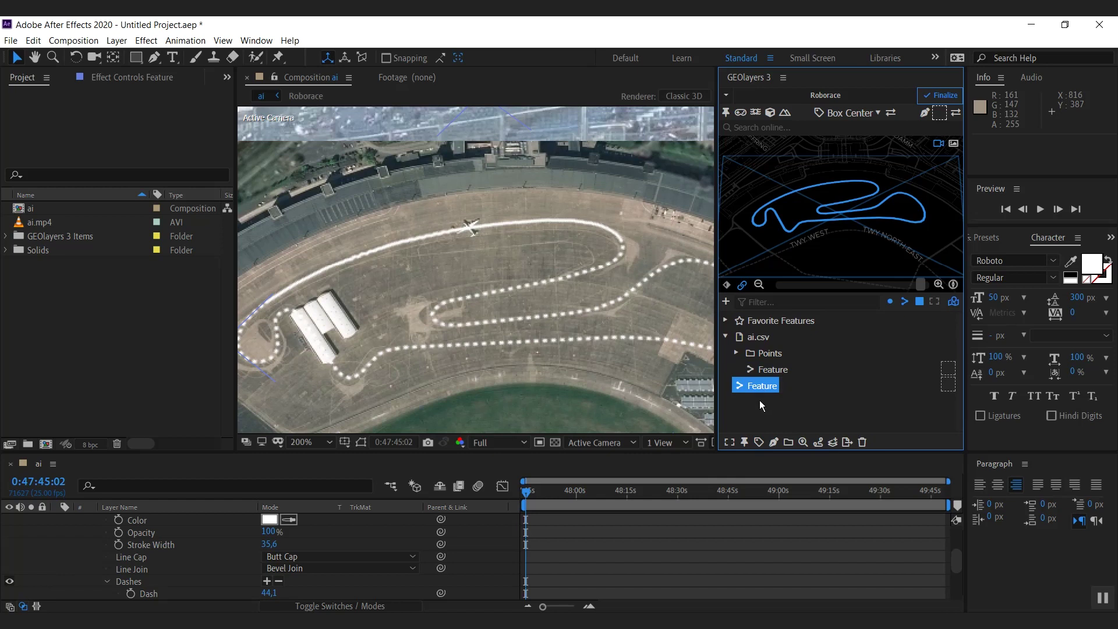
{"action": "left_click", "coordinate": [803, 443]}
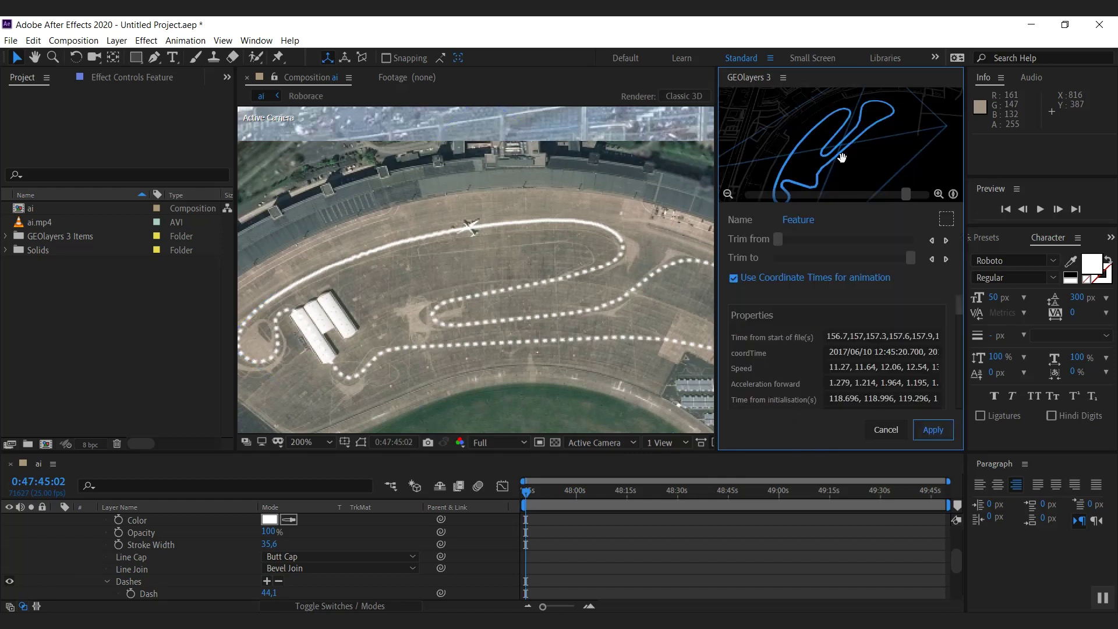
{"action": "left_click_drag", "start_coordinate": [911, 265], "coordinate": [888, 266]}
Zoom to the line's end and nudge the trimmed end out slightly.
{"action": "left_click", "coordinate": [938, 194]}
{"action": "left_click", "coordinate": [938, 194]}
{"action": "left_click", "coordinate": [938, 194]}
{"action": "key", "text": "space"}
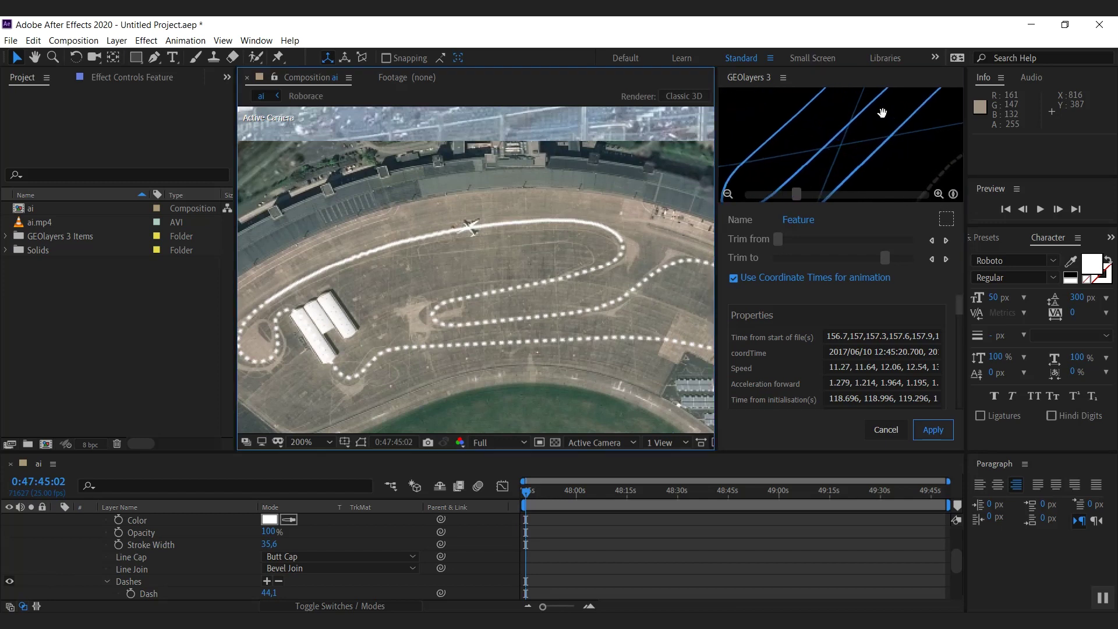
{"action": "left_click_drag", "start_coordinate": [875, 127], "coordinate": [867, 117]}
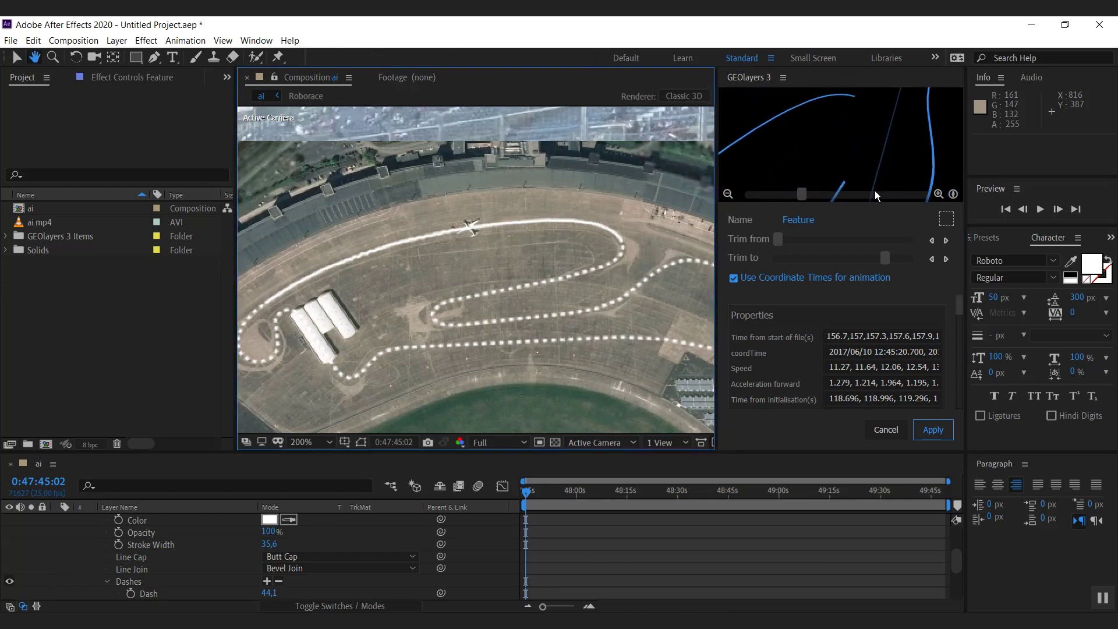
{"action": "left_click", "coordinate": [946, 260]}
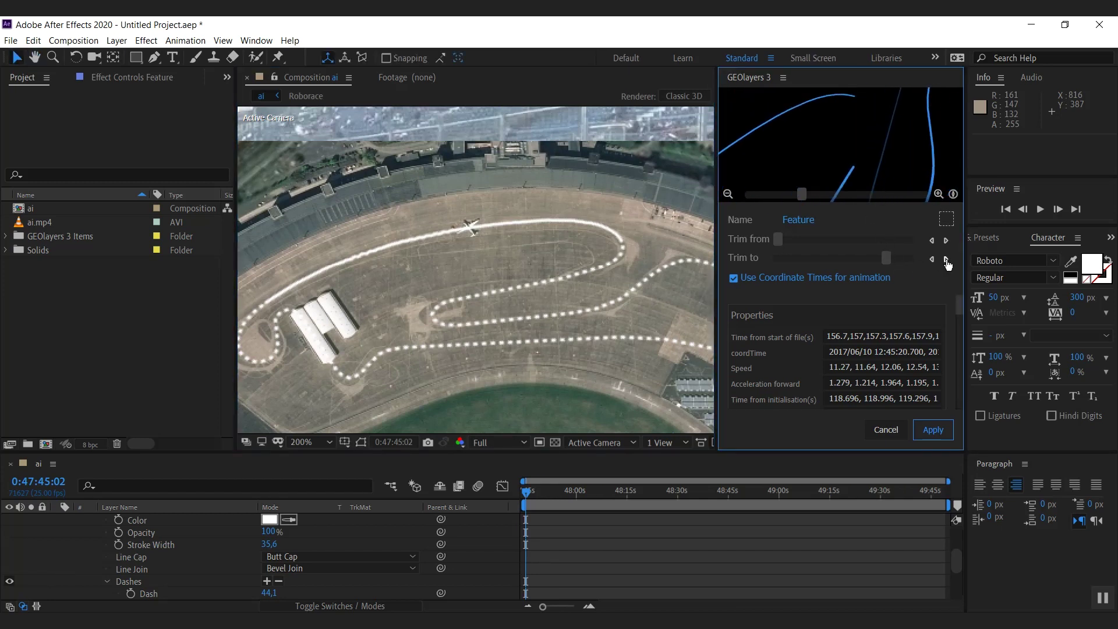
{"action": "left_click", "coordinate": [947, 260]}
{"action": "left_click", "coordinate": [947, 260]}
{"action": "left_click", "coordinate": [947, 260]}
{"action": "left_click", "coordinate": [948, 260]}
Rename the duplicate to 'Feature trimmed' and apply.
{"action": "left_click", "coordinate": [799, 219]}
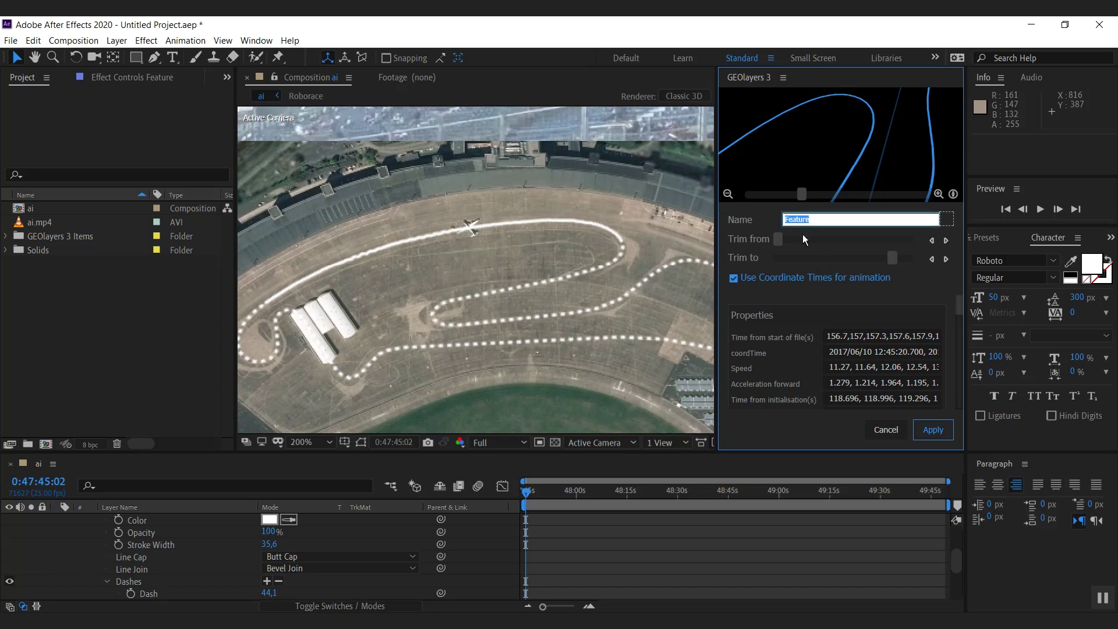
{"action": "key", "text": "End"}
{"action": "type", "text": "trimmed"}
{"action": "left_click", "coordinate": [933, 430]}
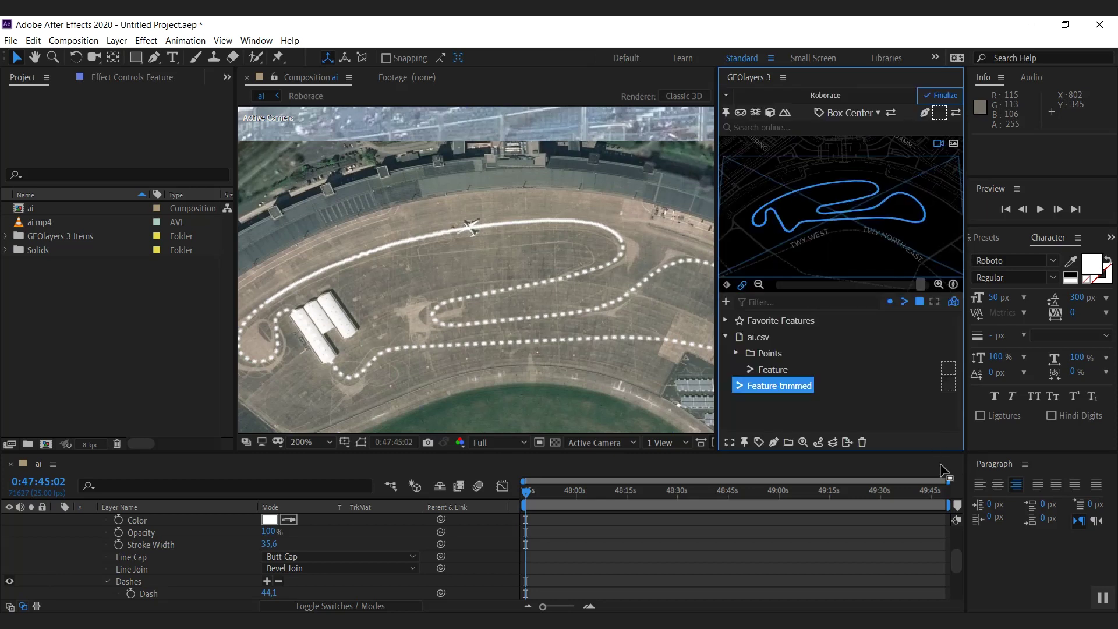
Delete the old dotted track layer and draw 'Feature trimmed' as a new dotted track outline.
{"action": "left_click", "coordinate": [155, 520]}
{"action": "key", "text": "Delete"}
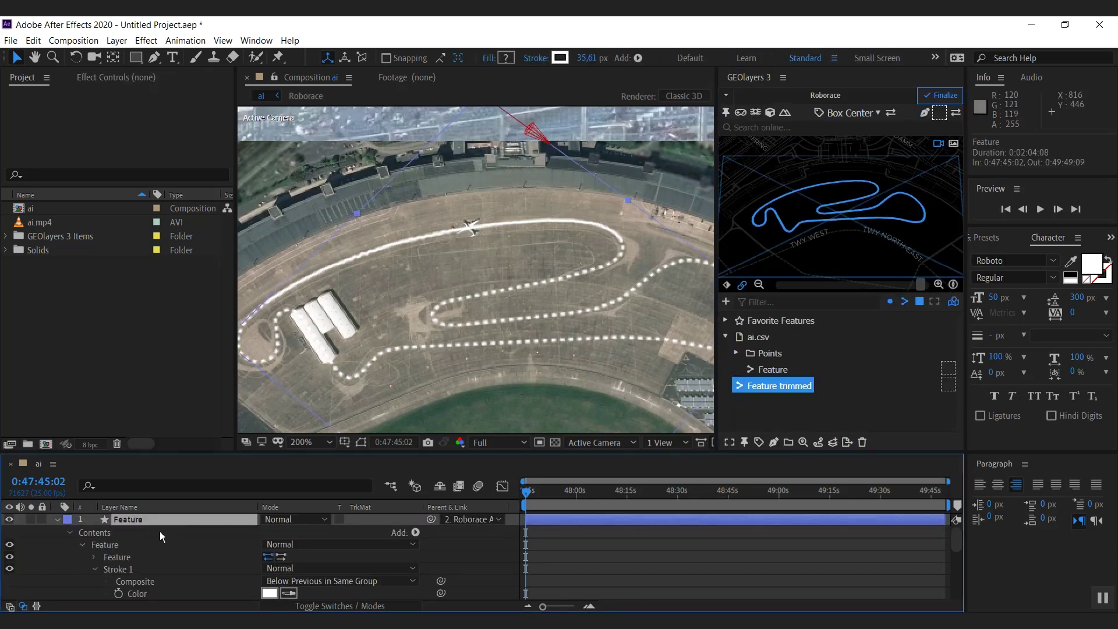
{"action": "left_click", "coordinate": [774, 442]}
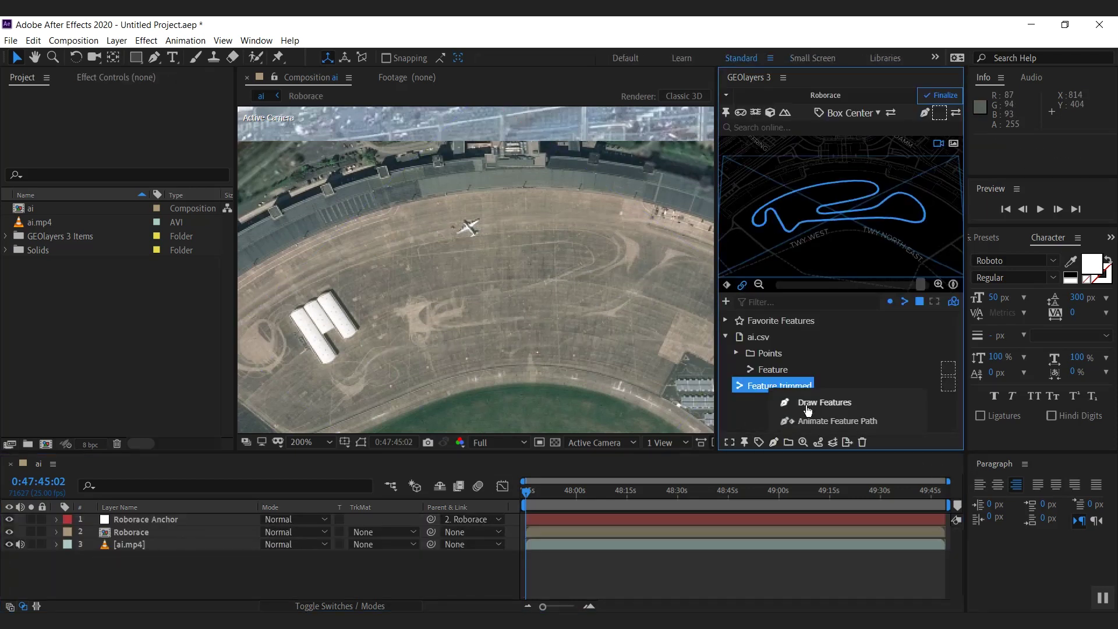
{"action": "left_click", "coordinate": [802, 417]}
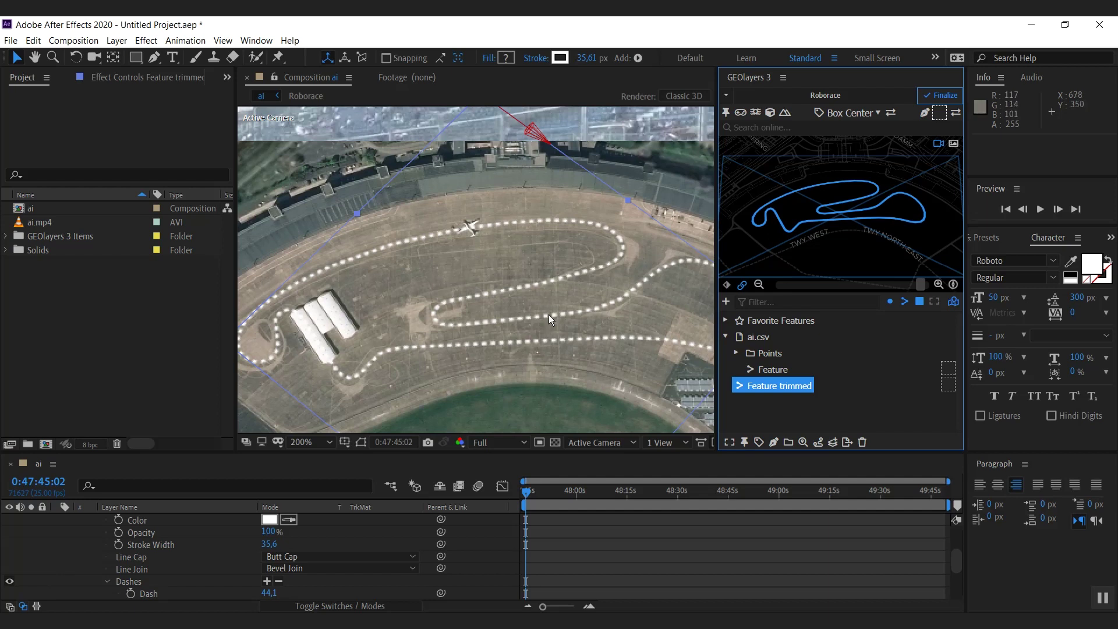
{"action": "scroll", "coordinate": [549, 315], "scroll_direction": "down", "scroll_amount": 2}
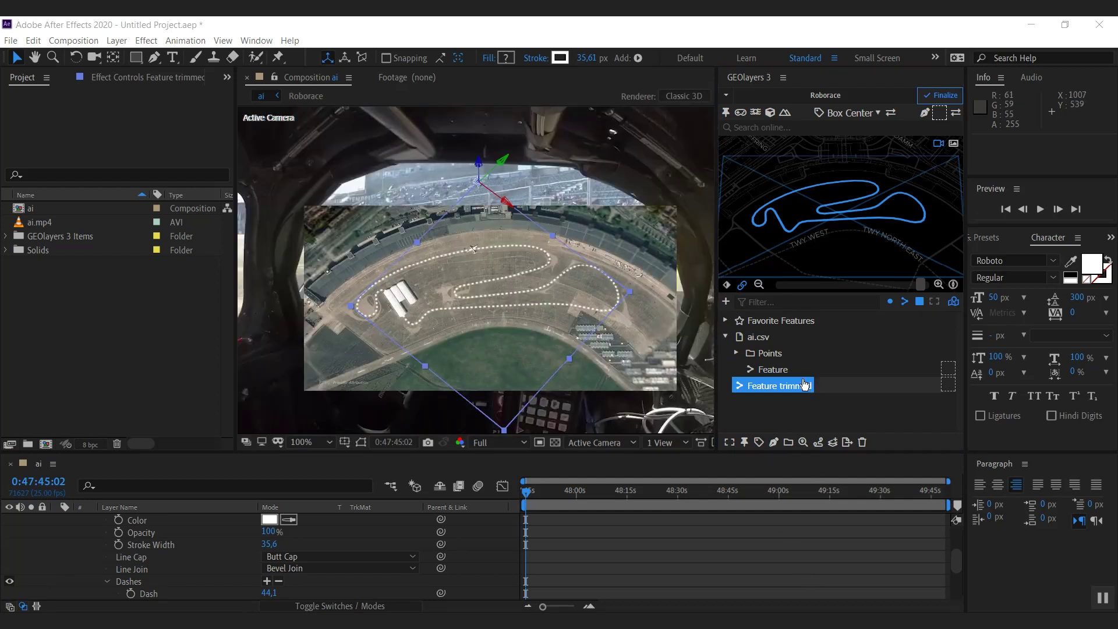
{"action": "left_click", "coordinate": [775, 372]}
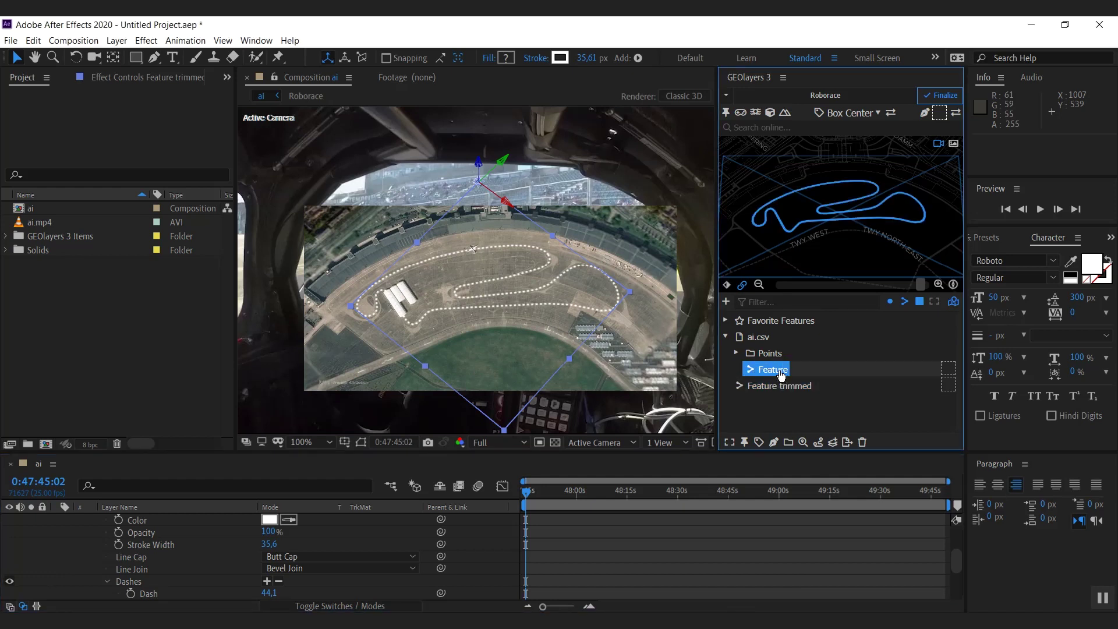
Make the green Car stroke style the active GEOlayers style for the ai.csv features.
{"action": "left_click", "coordinate": [776, 376]}
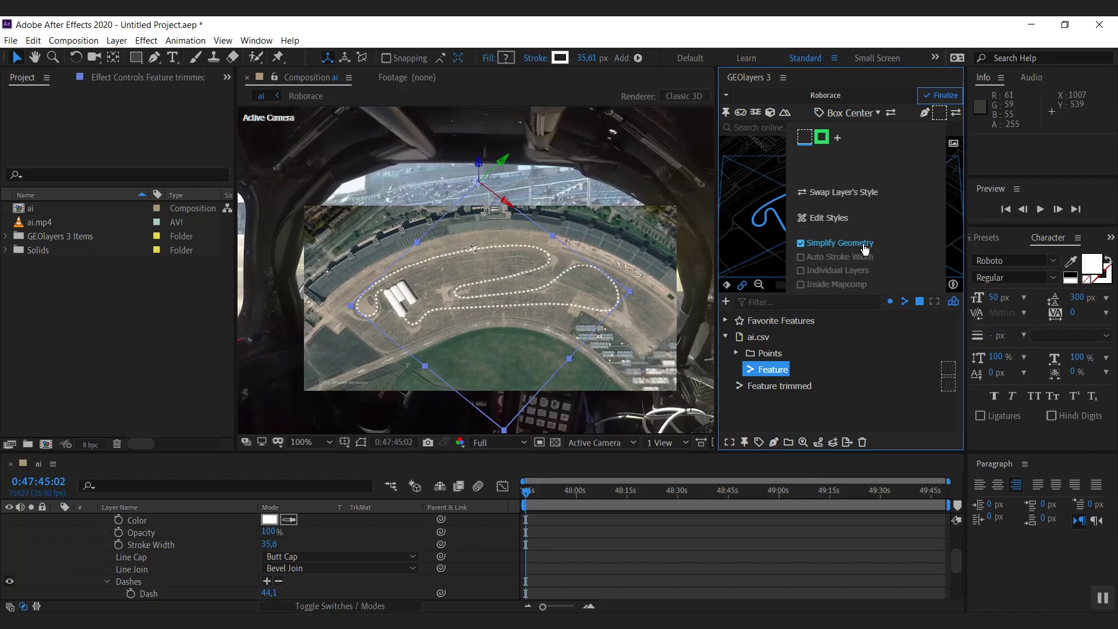
{"action": "left_click", "coordinate": [778, 364]}
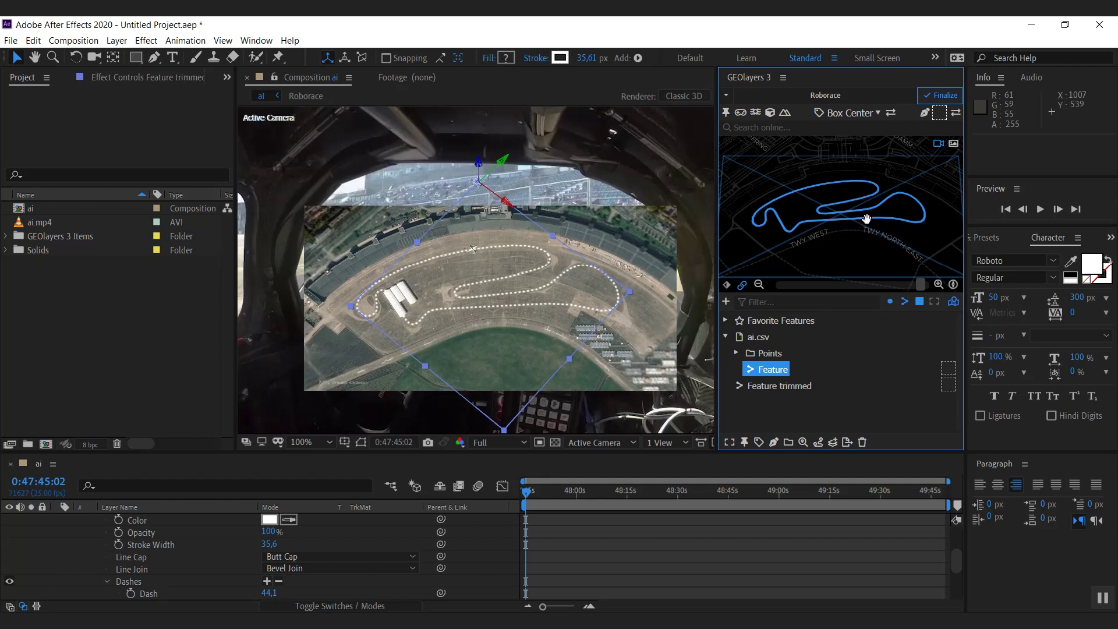
{"action": "left_click", "coordinate": [941, 117]}
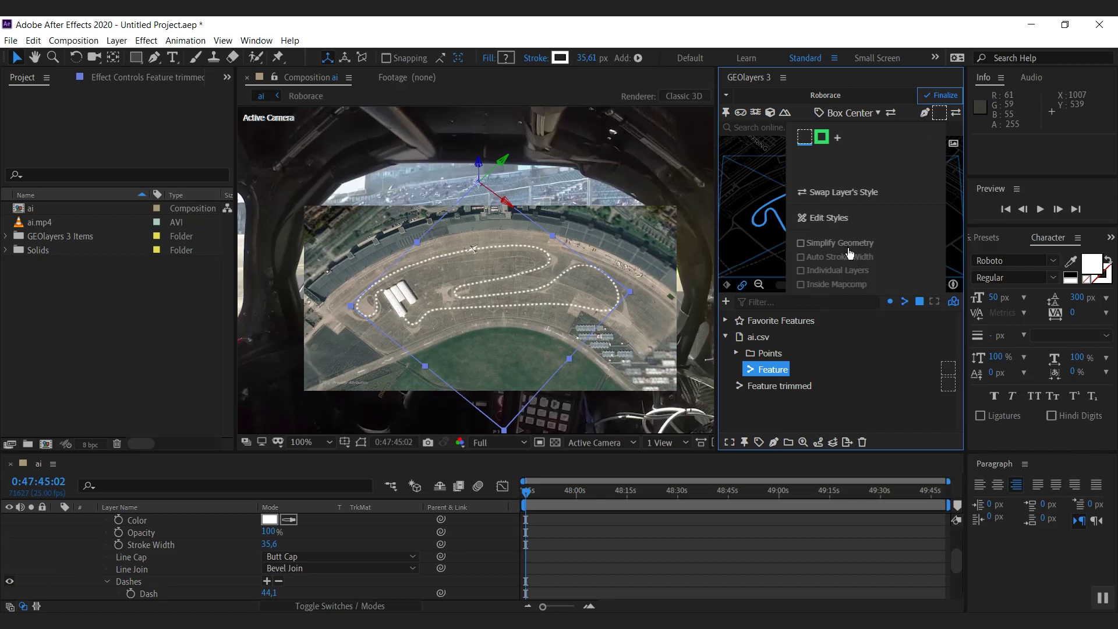
{"action": "left_click", "coordinate": [823, 140]}
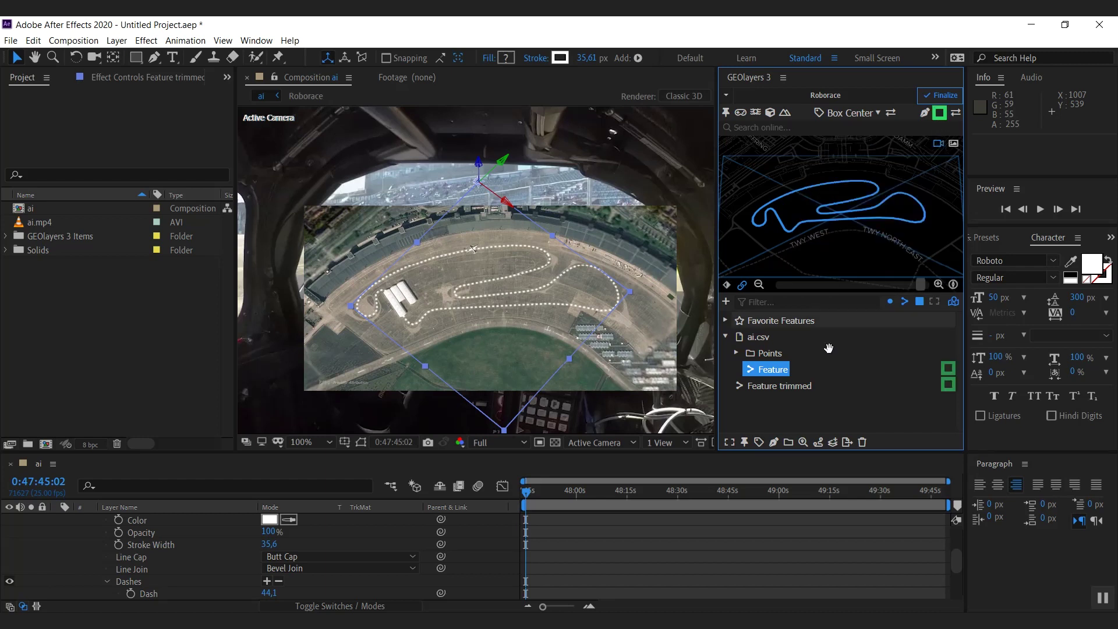
Create an animated path from the Feature data and reveal its End keyframes.
{"action": "left_click", "coordinate": [774, 445]}
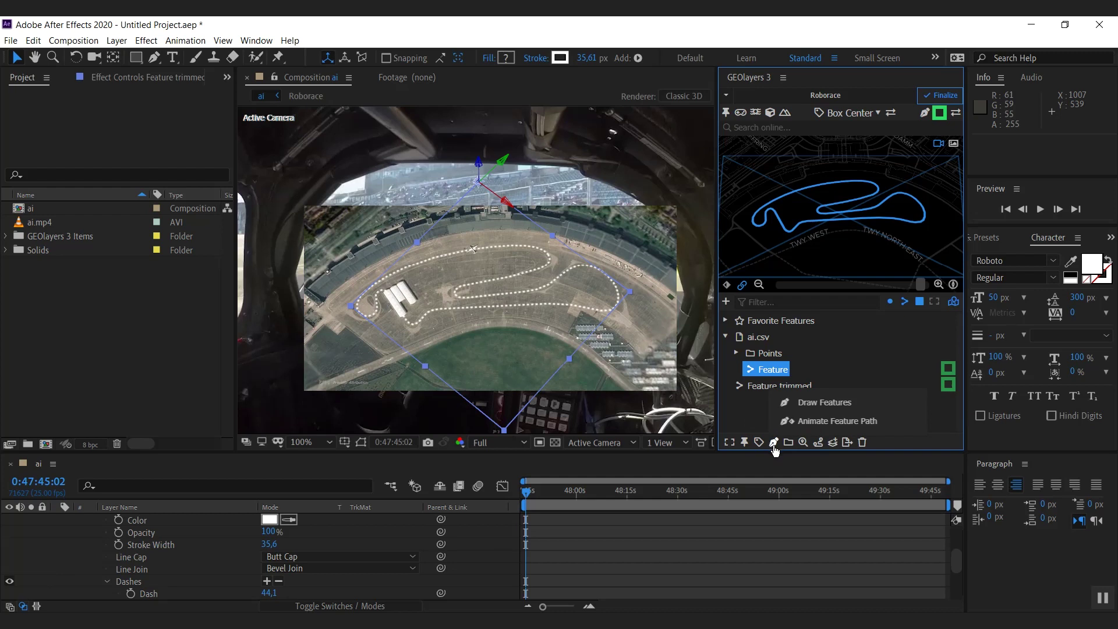
{"action": "left_click", "coordinate": [818, 422]}
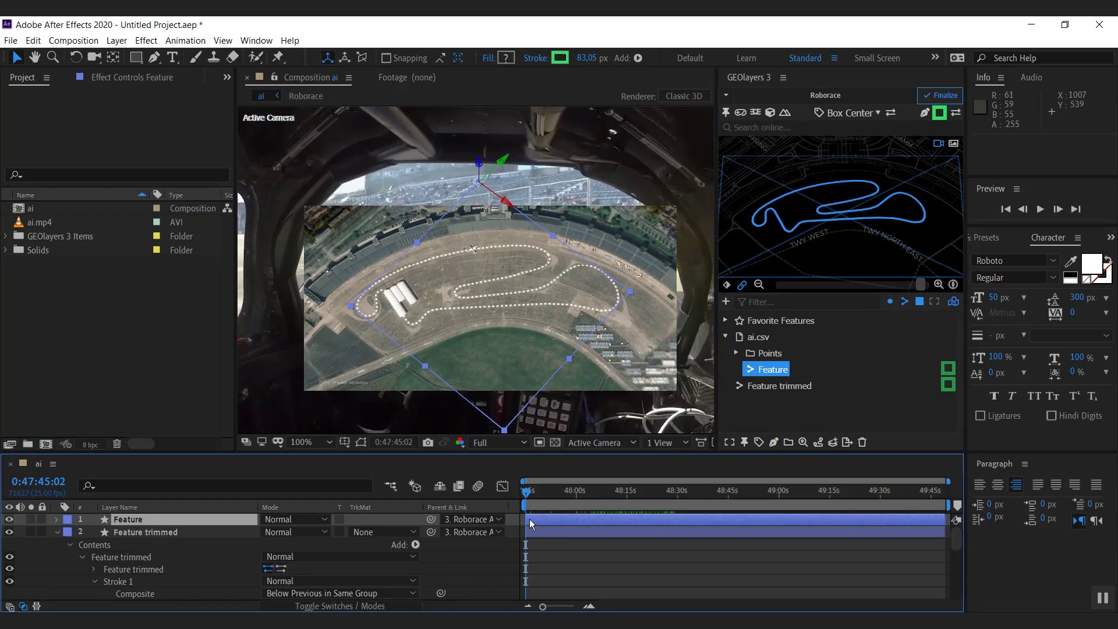
{"action": "left_click", "coordinate": [57, 533]}
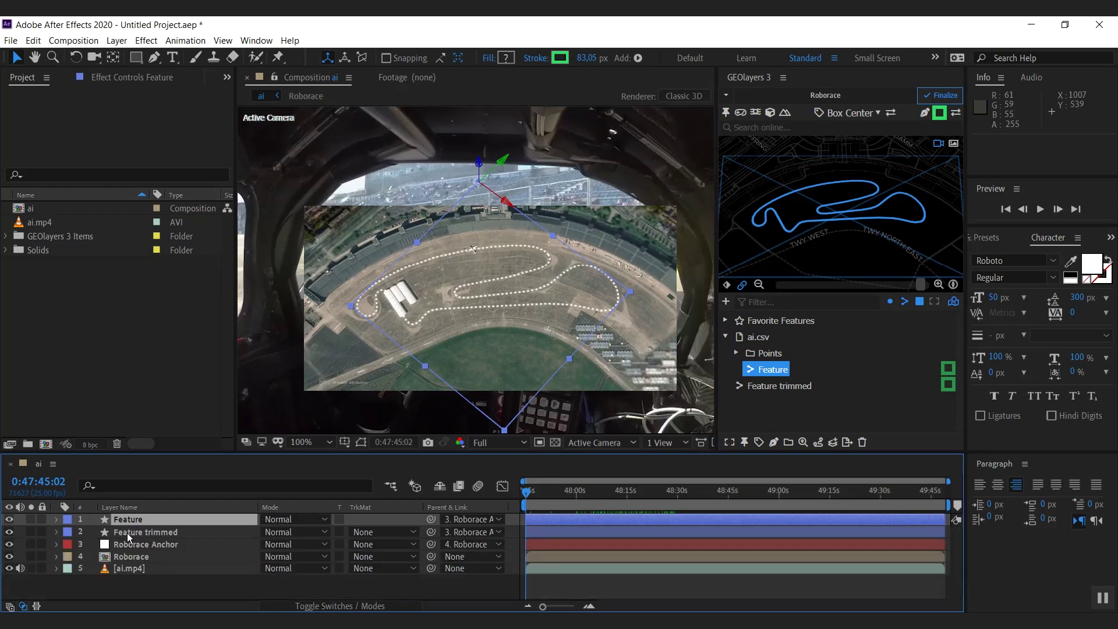
{"action": "key", "text": "u"}
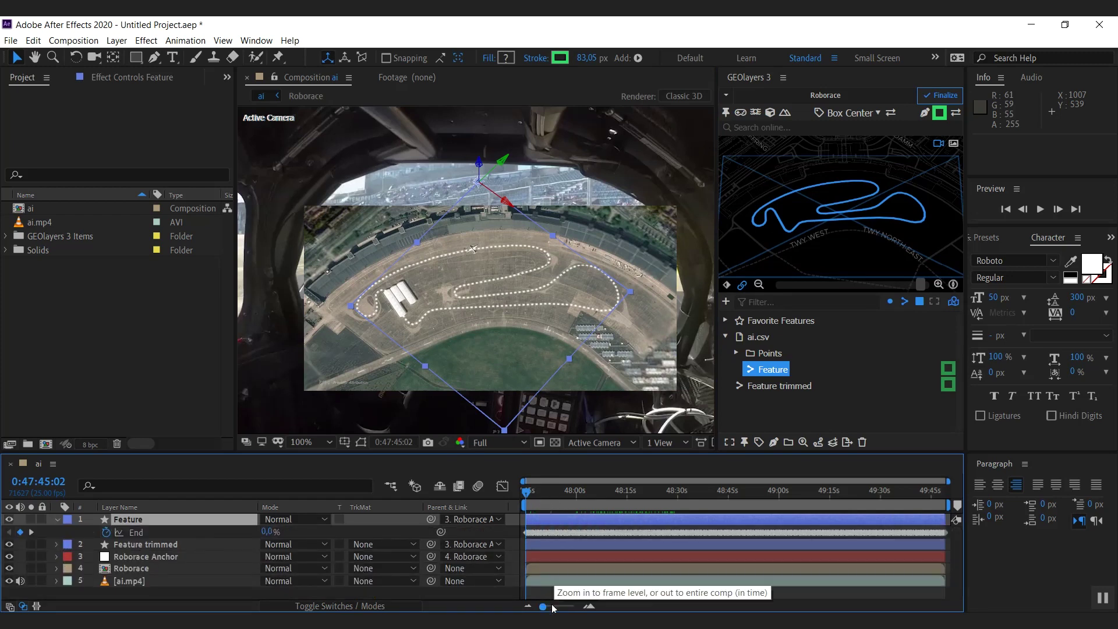
Zoom the timeline and scrub to watch the green line grow, then return to the start.
{"action": "mouse_move", "coordinate": [542, 606]}
{"action": "left_mouse_down"}
{"action": "mouse_move", "coordinate": [572, 607]}
{"action": "mouse_move", "coordinate": [534, 609]}
{"action": "left_mouse_up"}
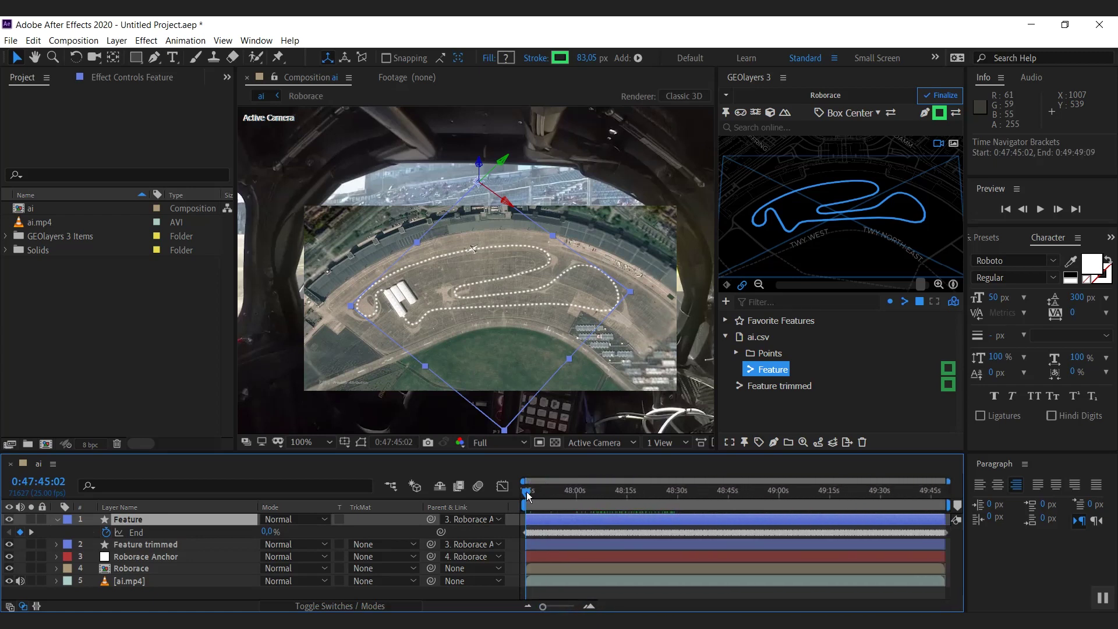
{"action": "left_click_drag", "start_coordinate": [527, 493], "coordinate": [614, 504]}
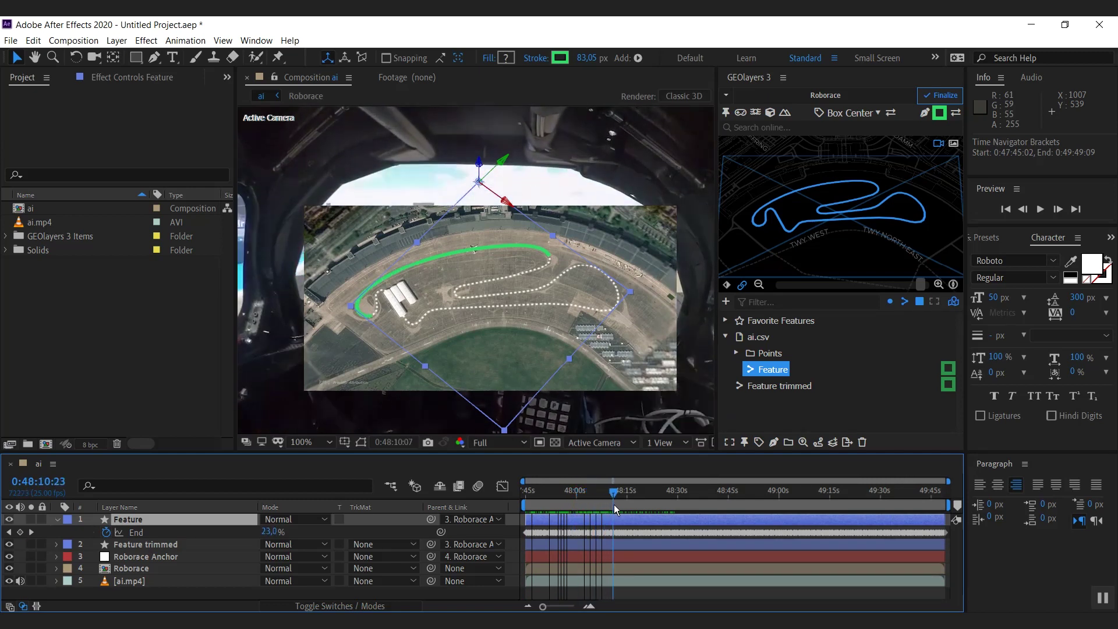
{"action": "key", "text": "Home"}
{"action": "left_click", "coordinate": [767, 568]}
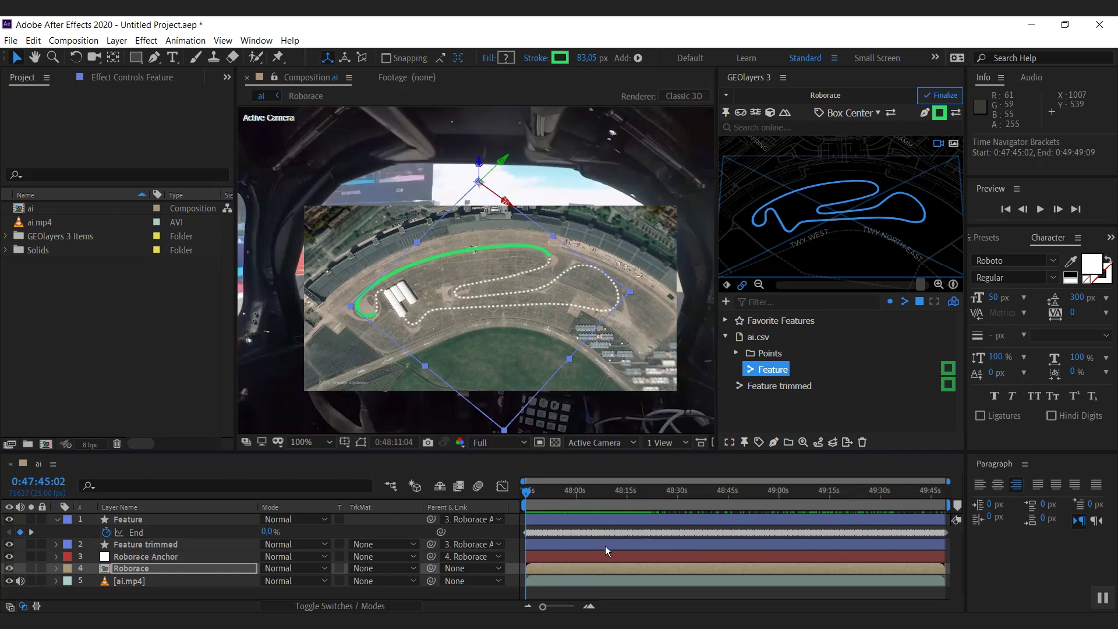
Move the Roborace map to the footage's lower-left and switch its mapcomp to Controller.
{"action": "left_click", "coordinate": [577, 518]}
{"action": "scroll", "coordinate": [568, 391], "scroll_direction": "down", "scroll_amount": 2}
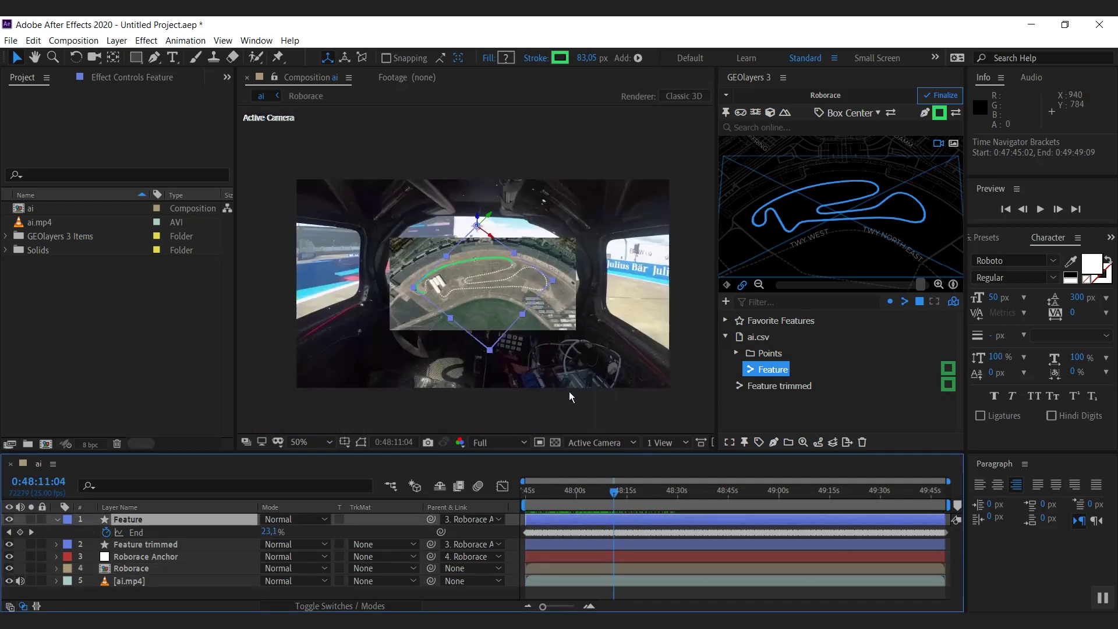
{"action": "key", "text": "h"}
{"action": "key", "text": "v"}
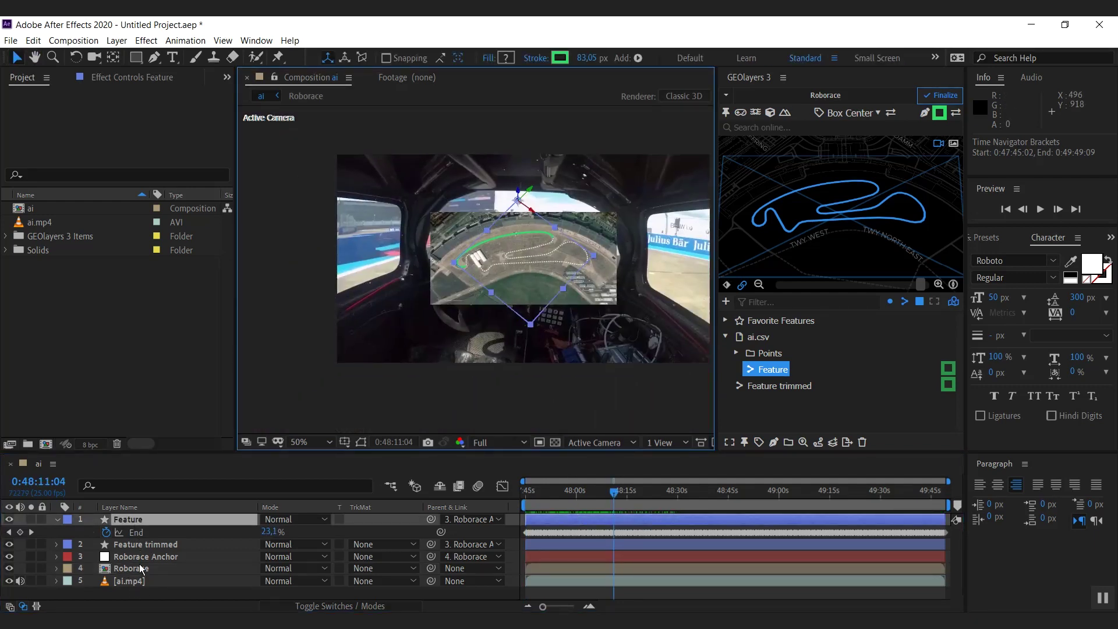
{"action": "left_click", "coordinate": [150, 568]}
{"action": "left_click_drag", "start_coordinate": [564, 289], "coordinate": [463, 367]}
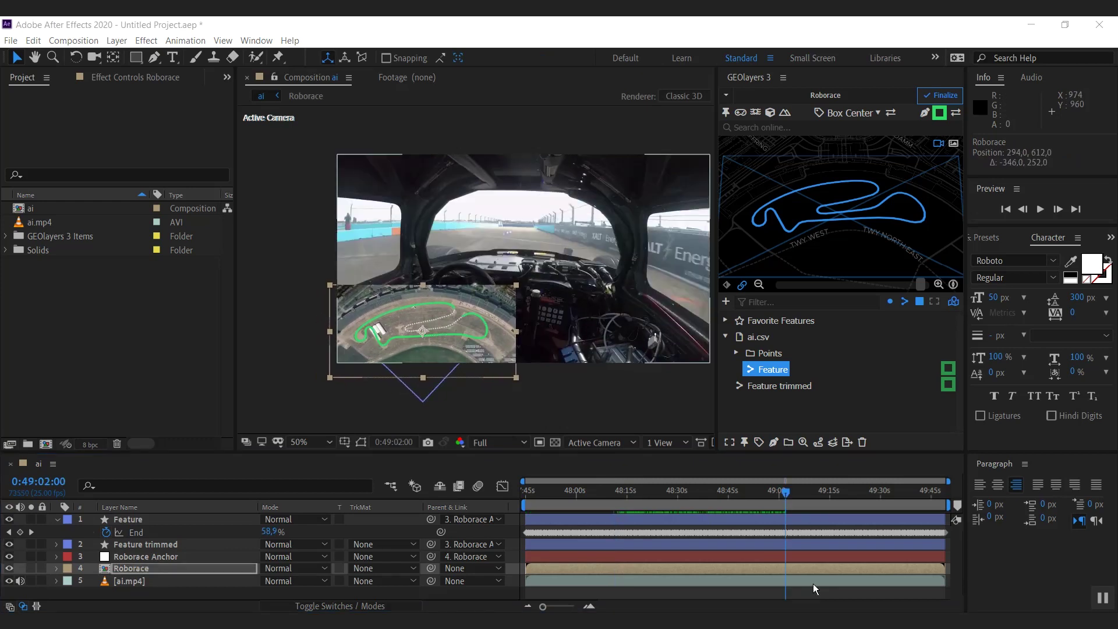
{"action": "left_click", "coordinate": [726, 95]}
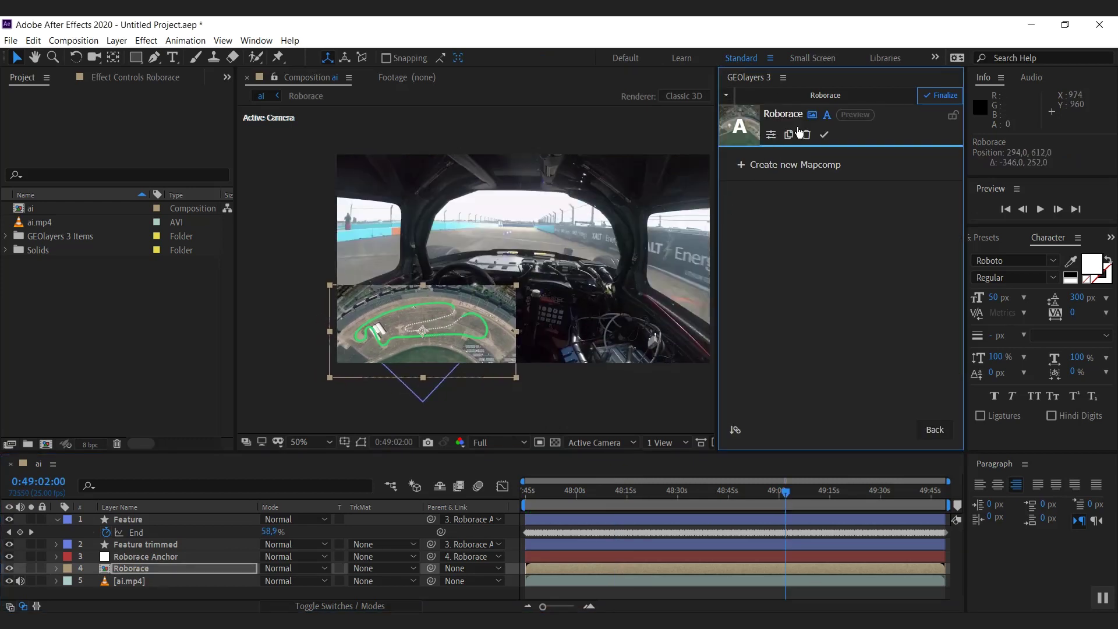
{"action": "left_click", "coordinate": [822, 133]}
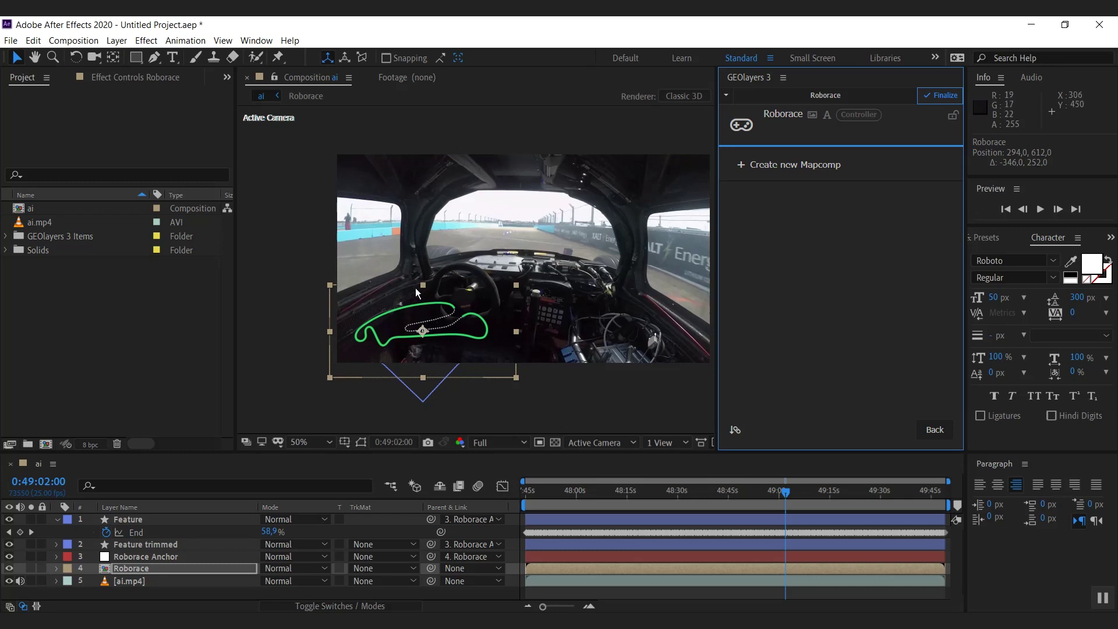
Rotate the map to reorient the track outline, then scrub ahead to check the green line.
{"action": "left_click", "coordinate": [935, 430]}
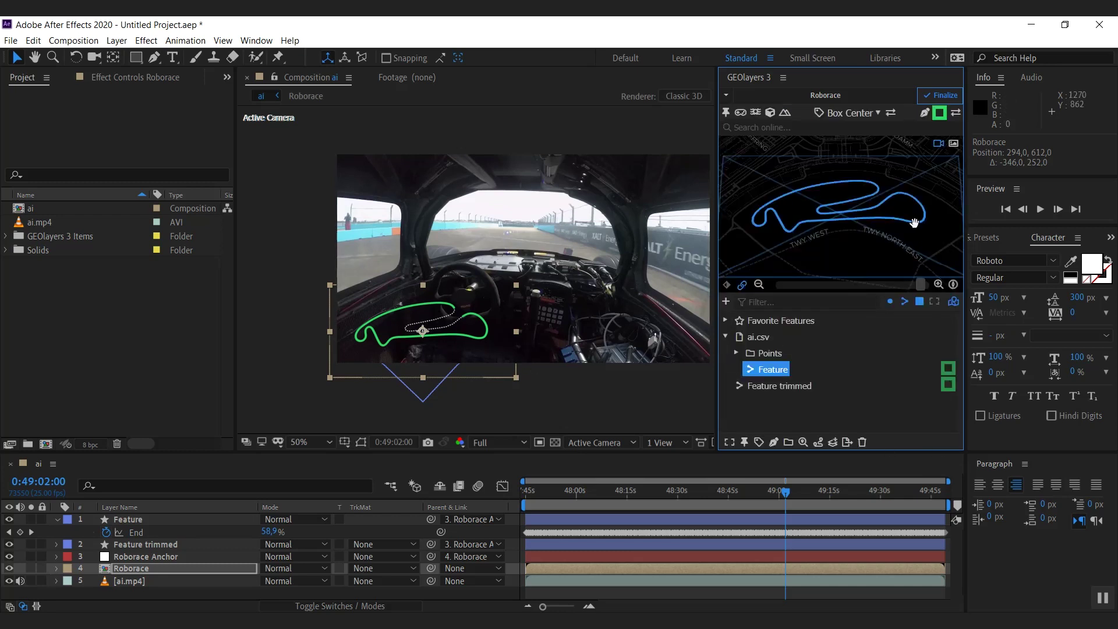
{"action": "mouse_move", "coordinate": [914, 223]}
{"action": "left_mouse_down"}
{"action": "mouse_move", "coordinate": [901, 228]}
{"action": "mouse_move", "coordinate": [903, 219]}
{"action": "left_mouse_up"}
{"action": "left_click_drag", "start_coordinate": [786, 498], "coordinate": [853, 516]}
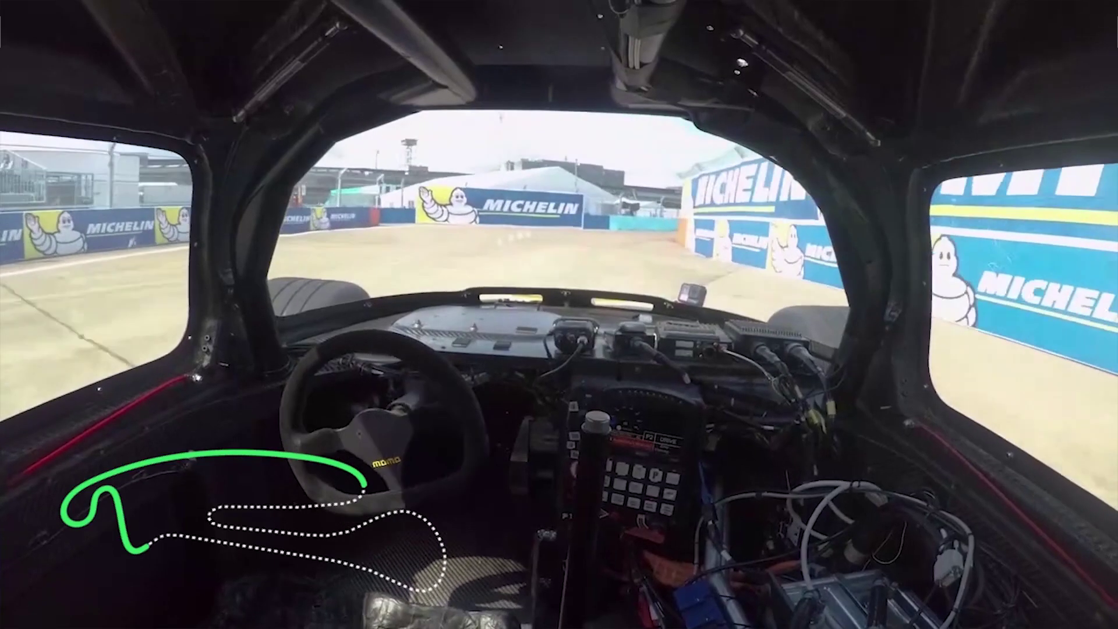